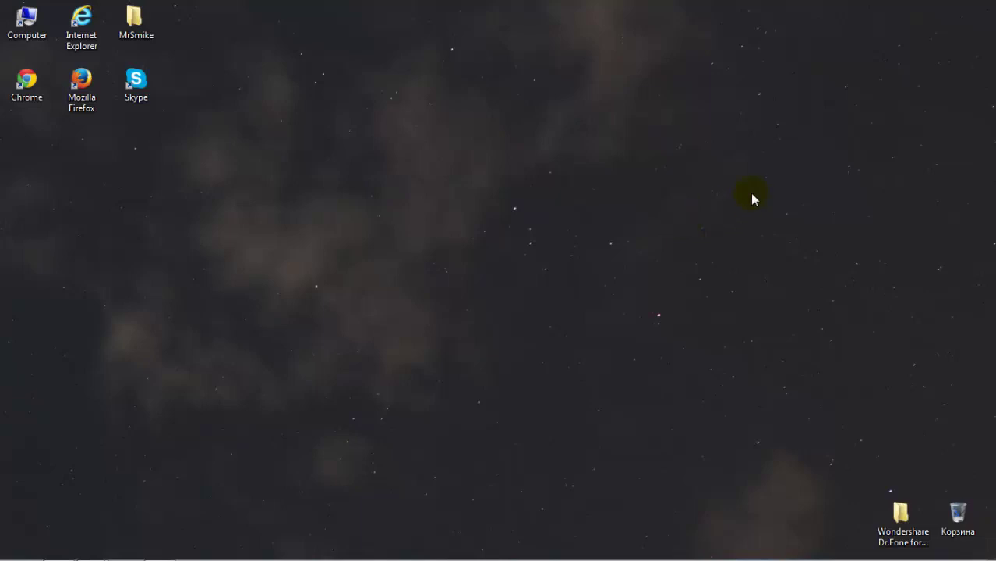
# Step: Close the extra Yandex Disk browser window and switch to the blank-page window
pyautogui.moveTo(856, 7); pyautogui.dragTo(433, 401)
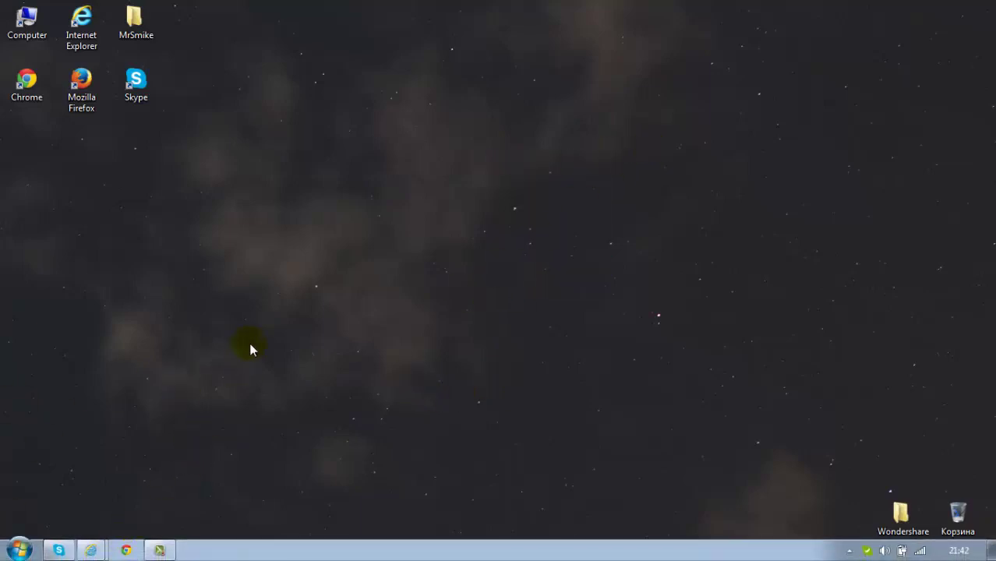
pyautogui.moveTo(97, 549)
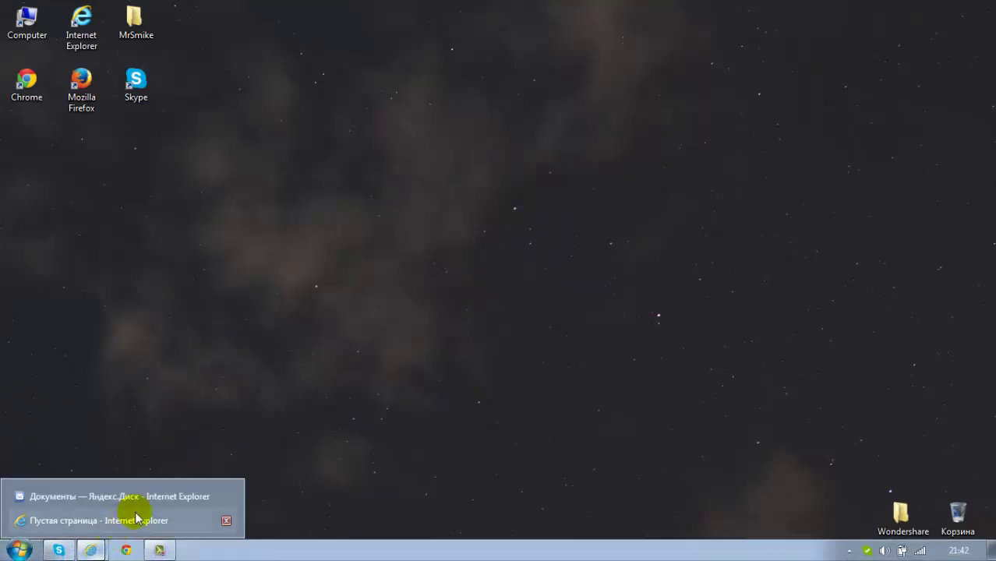
pyautogui.click(226, 497)
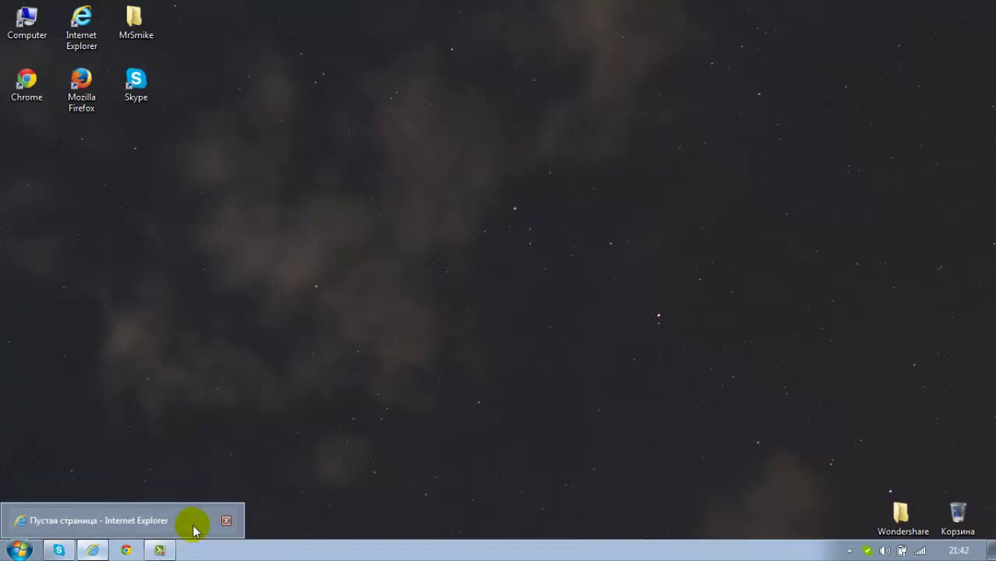
pyautogui.click(194, 520)
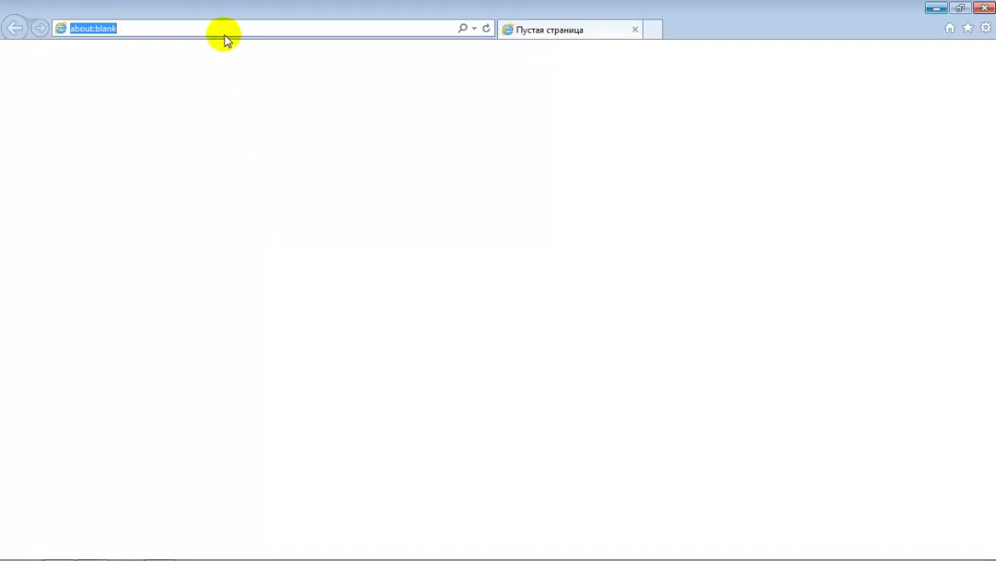
# Step: Load google.com, search for 'glarysoft' and open the official Glary Utilities site
pyautogui.write('google.com/')
pyautogui.press('Return')
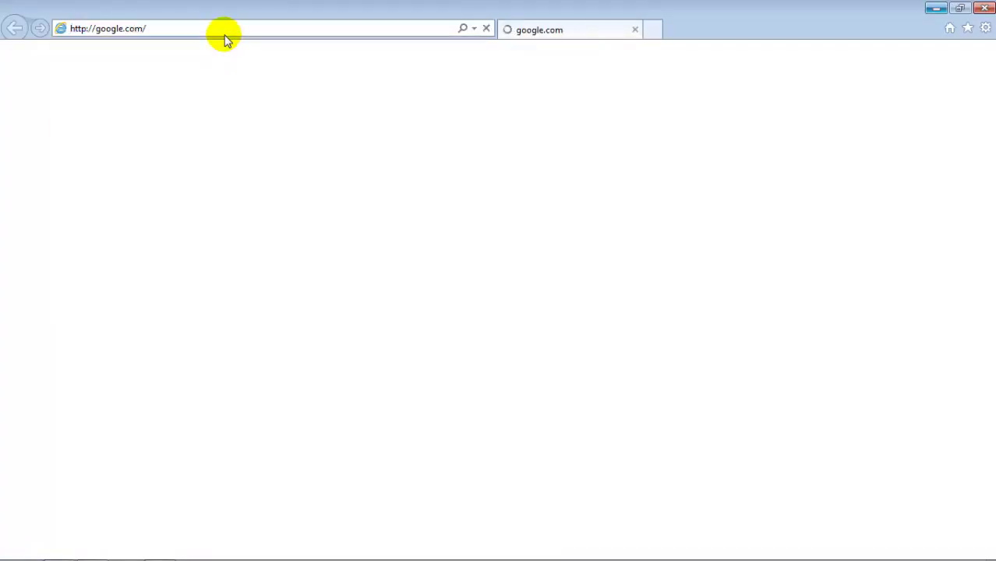
pyautogui.write('gla')
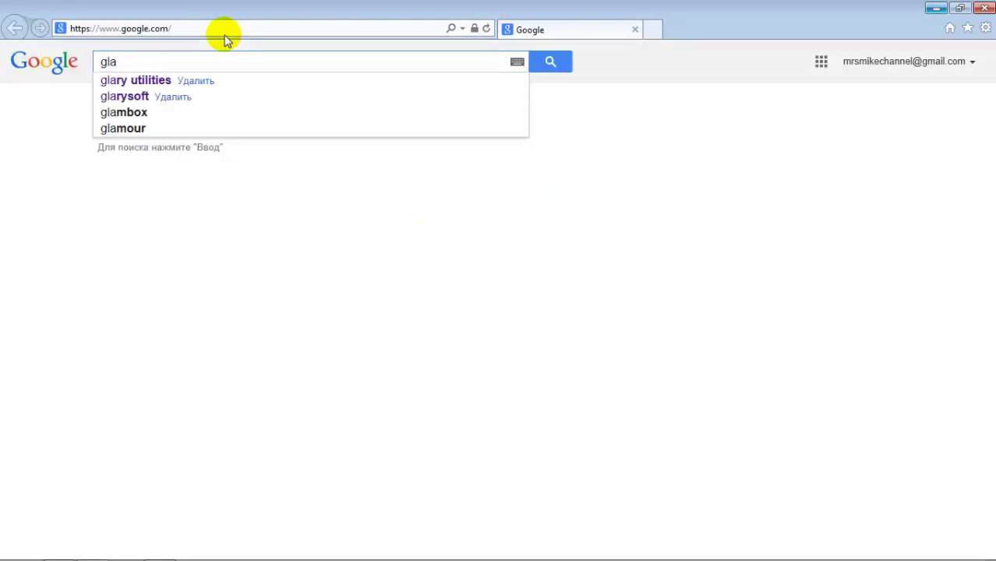
pyautogui.click(109, 96)
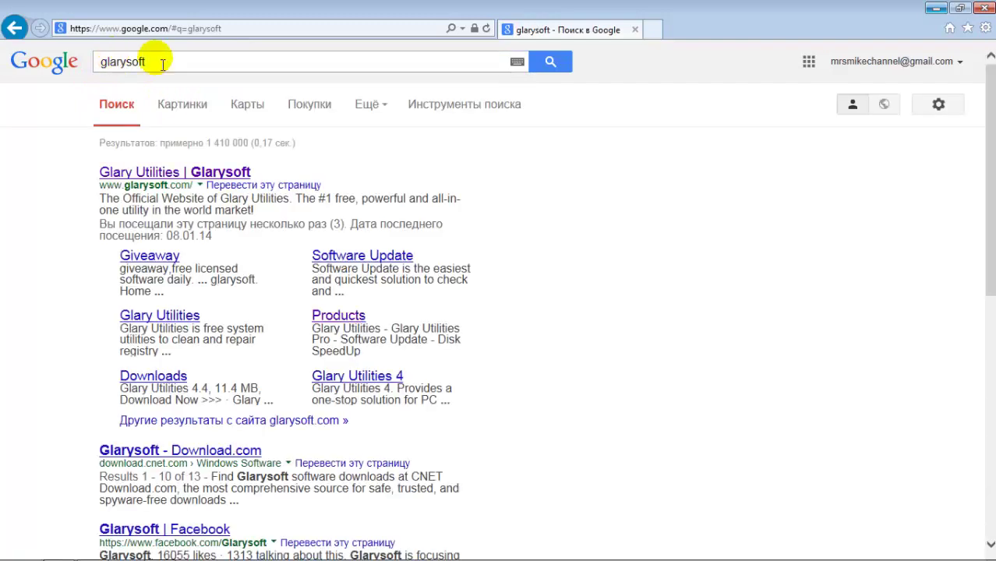
pyautogui.click(143, 177)
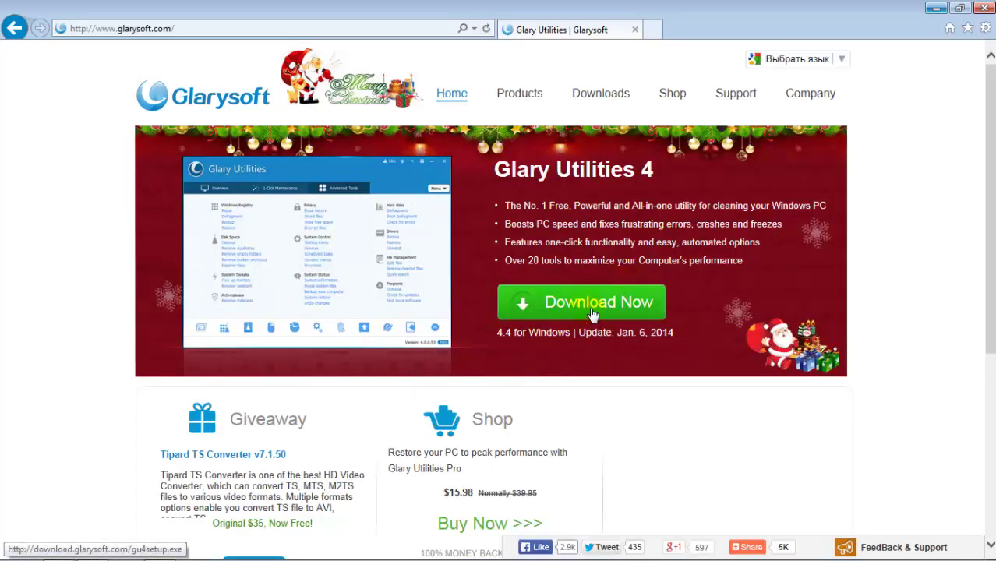
# Step: Download gu4setup.exe from the Glarysoft site and run it once the download finishes
pyautogui.click(593, 308)
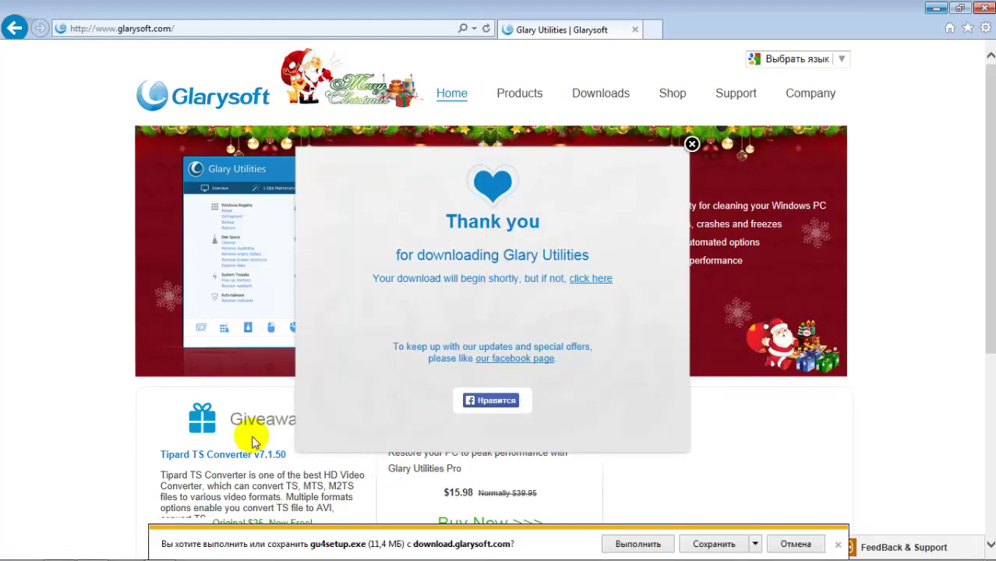
pyautogui.click(689, 546)
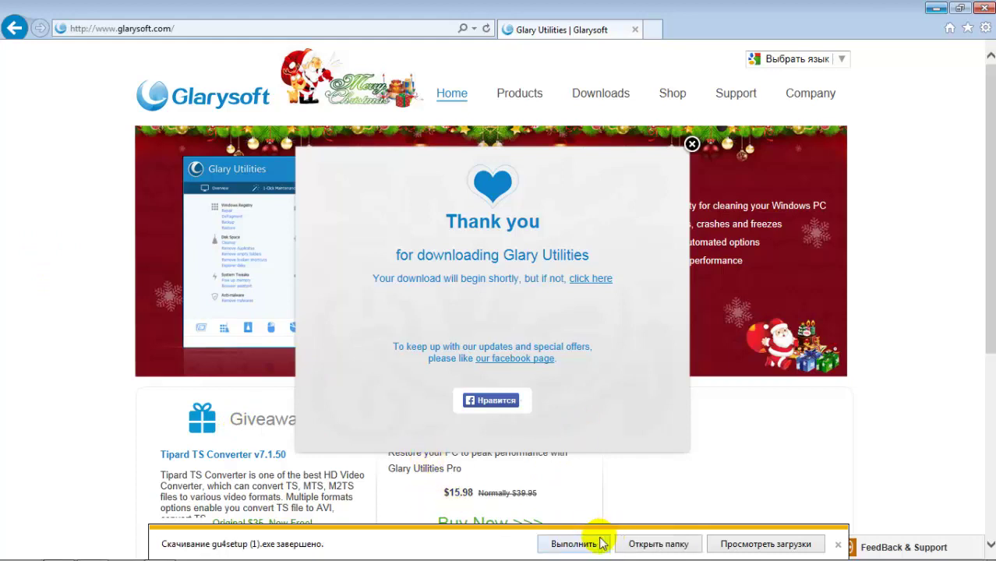
pyautogui.click(584, 544)
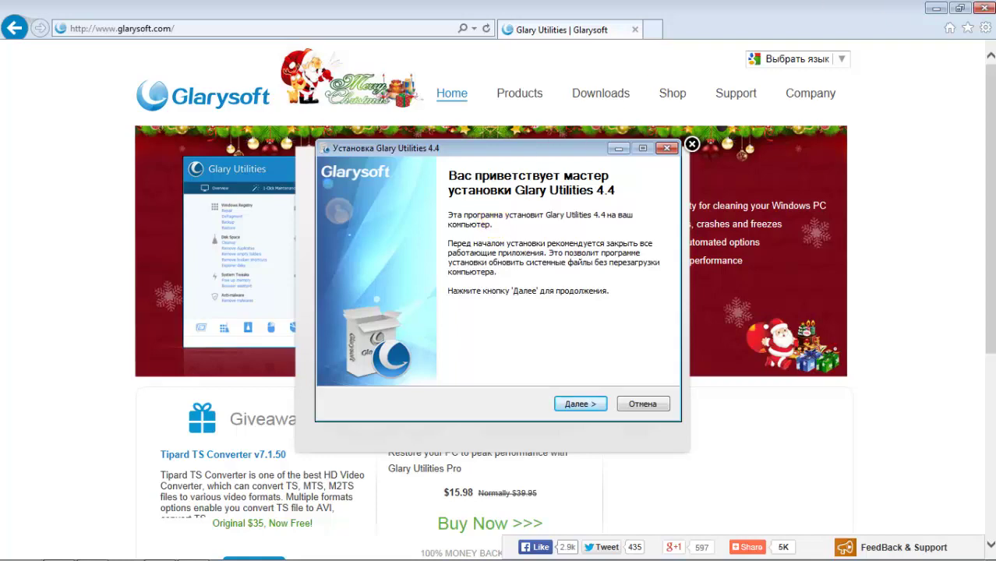
# Step: Close the browser, accept the licence, install Glary Utilities 4.4 to the default folder and launch it
pyautogui.click(983, 8)
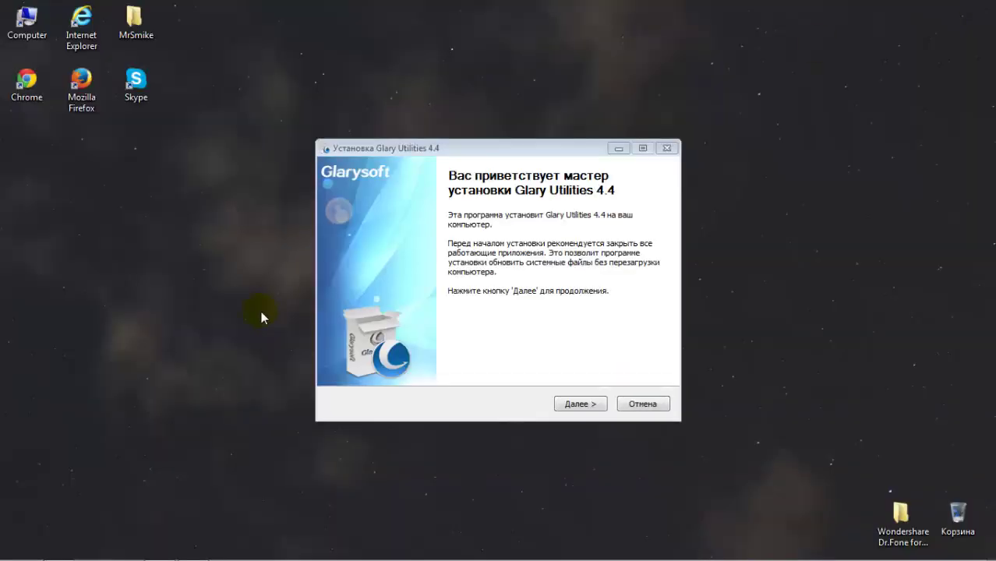
pyautogui.click(575, 405)
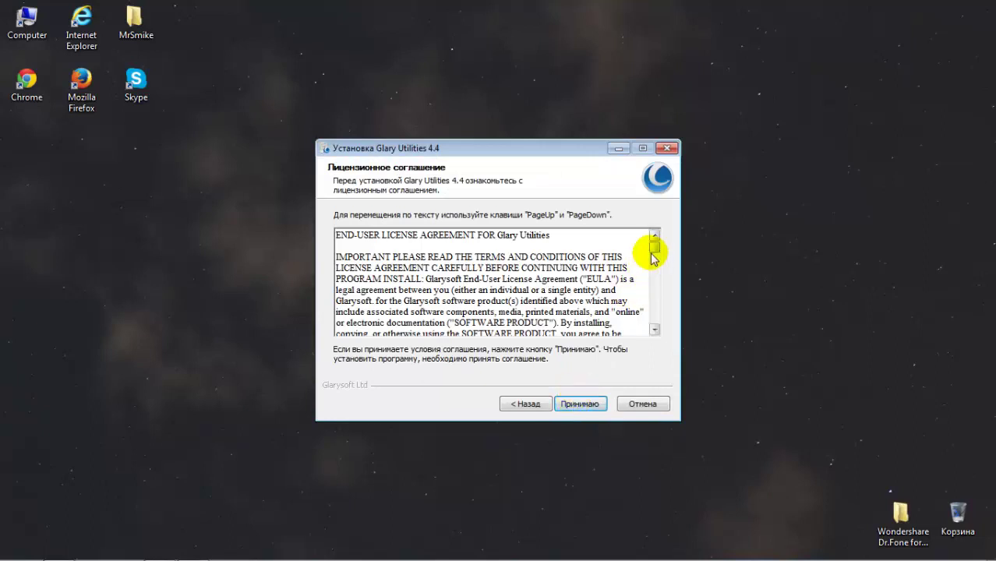
pyautogui.click(584, 405)
pyautogui.click(584, 404)
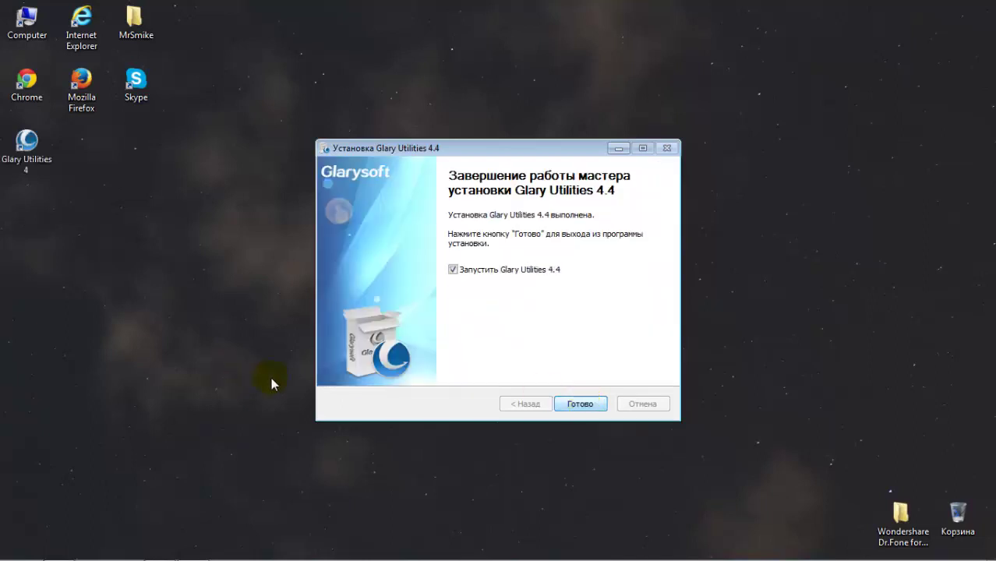
pyautogui.click(585, 404)
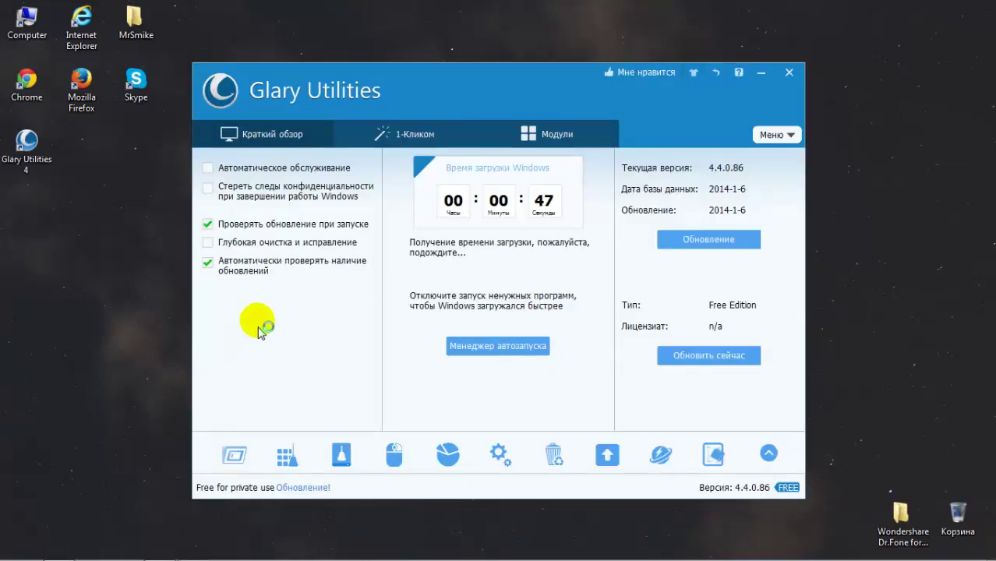
# Step: Decline the Pro upgrade offer and move the Glary Utilities window to the screen top
pyautogui.moveTo(567, 92); pyautogui.dragTo(540, 29)
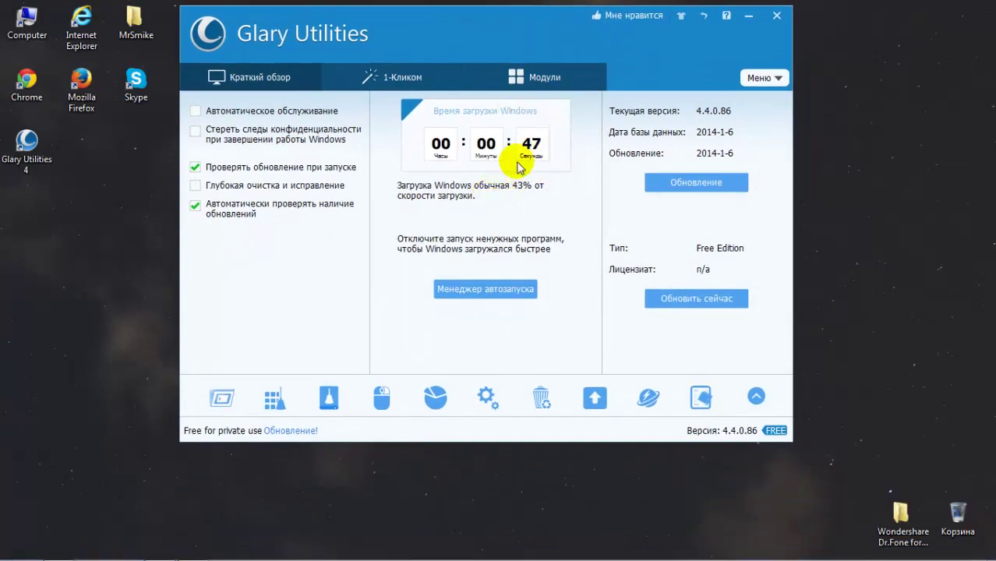
pyautogui.click(445, 296)
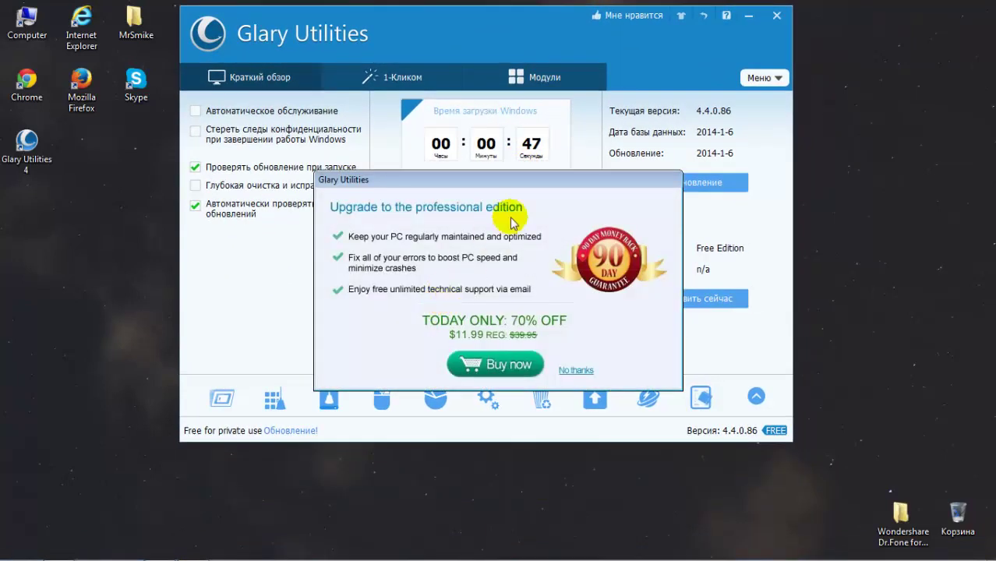
pyautogui.click(577, 372)
pyautogui.moveTo(480, 33); pyautogui.dragTo(421, 71)
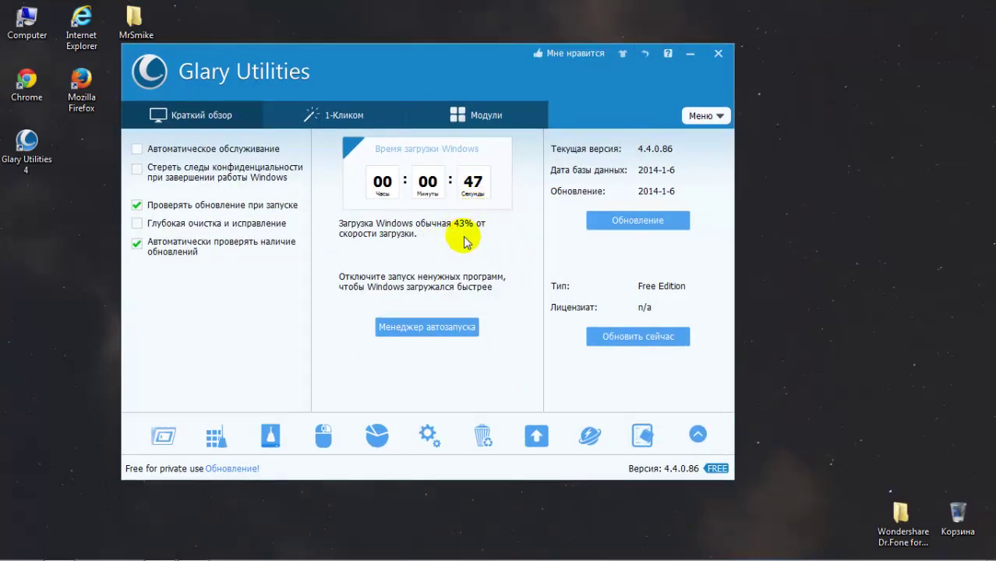
pyautogui.click(433, 66)
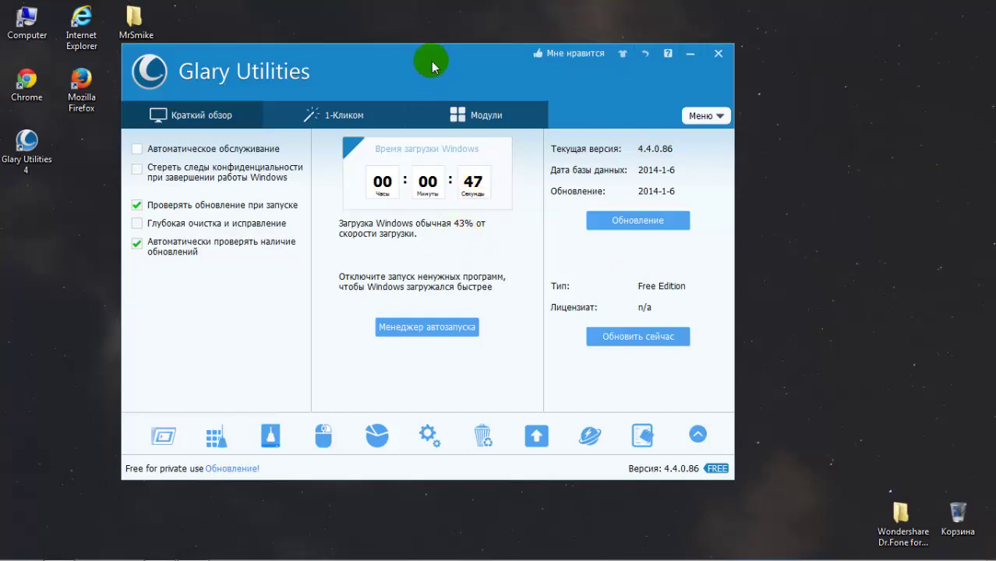
pyautogui.moveTo(432, 65); pyautogui.dragTo(471, 23)
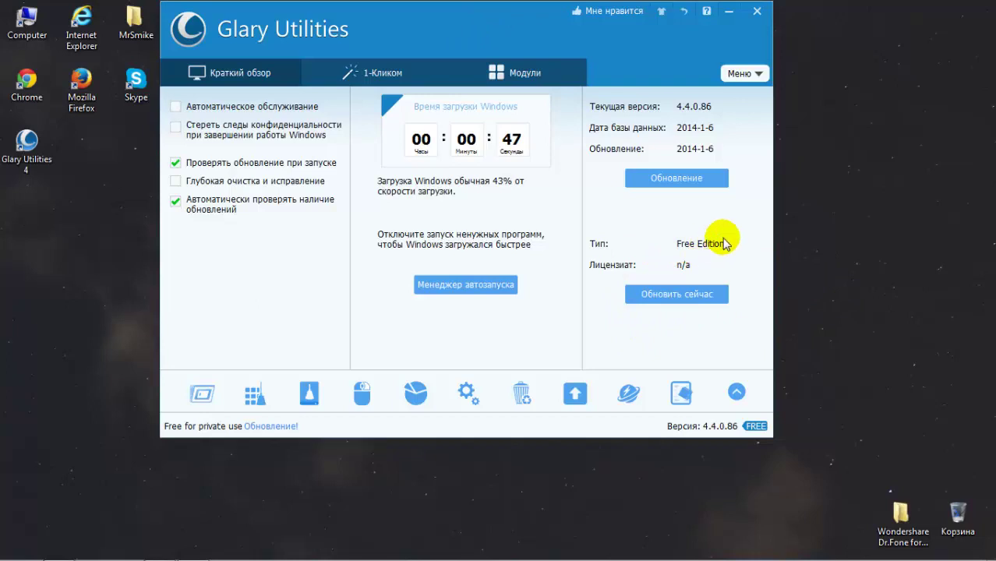
# Step: Browse the 1-Click and Modules tabs, then open the licence manager from the overview page
pyautogui.click(222, 65)
pyautogui.click(351, 70)
pyautogui.click(503, 62)
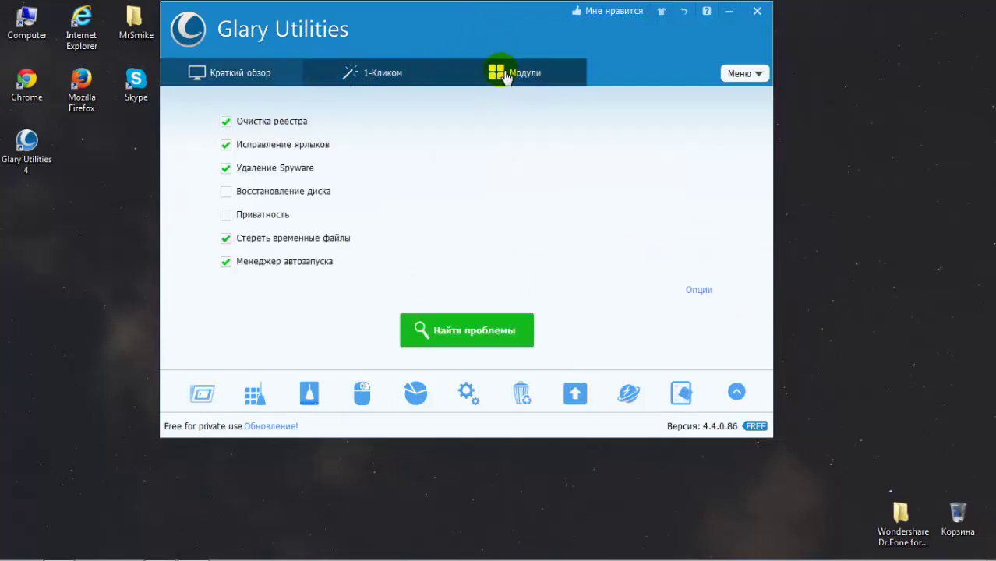
pyautogui.click(248, 72)
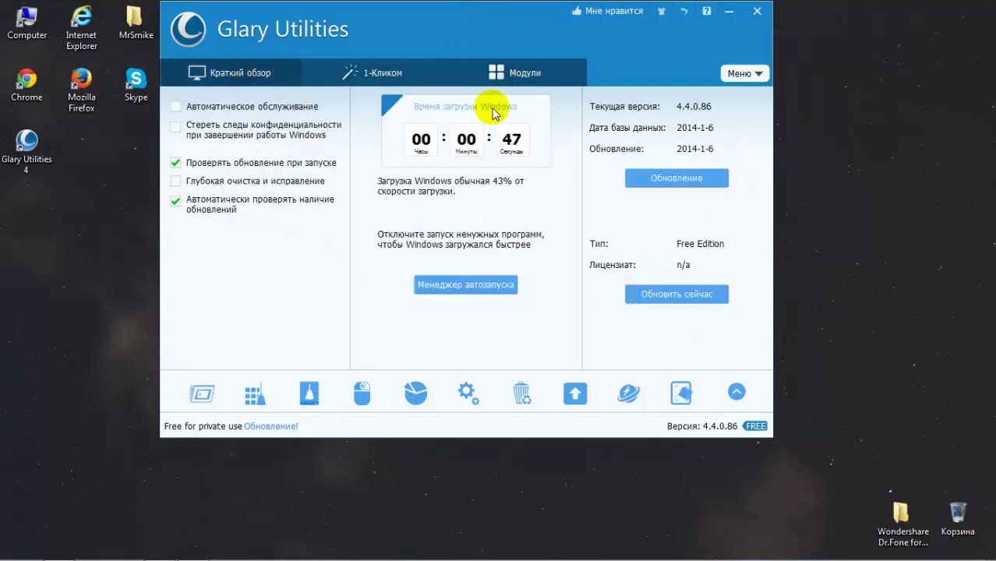
pyautogui.click(653, 301)
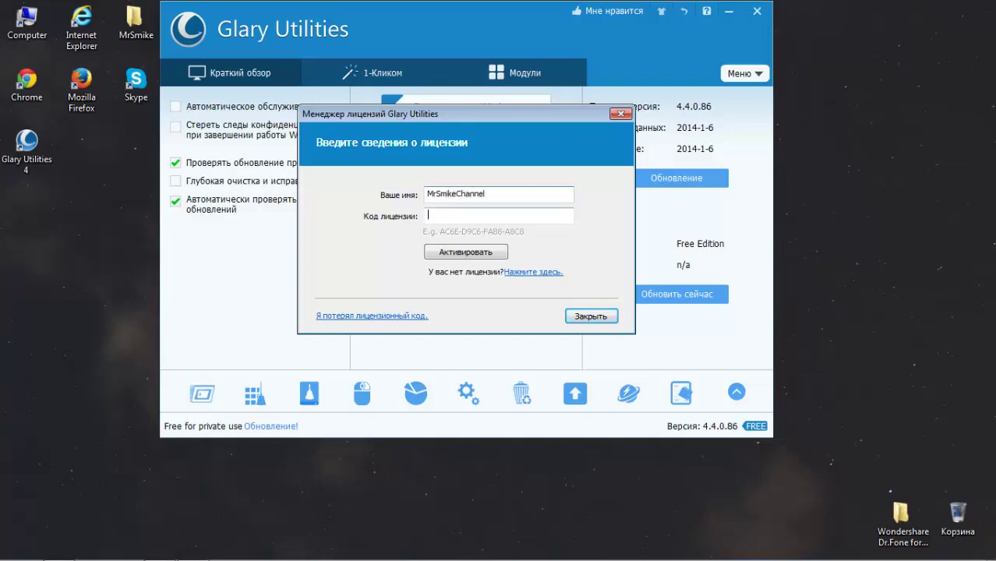
pyautogui.click(115, 375)
pyautogui.moveTo(92, 553)
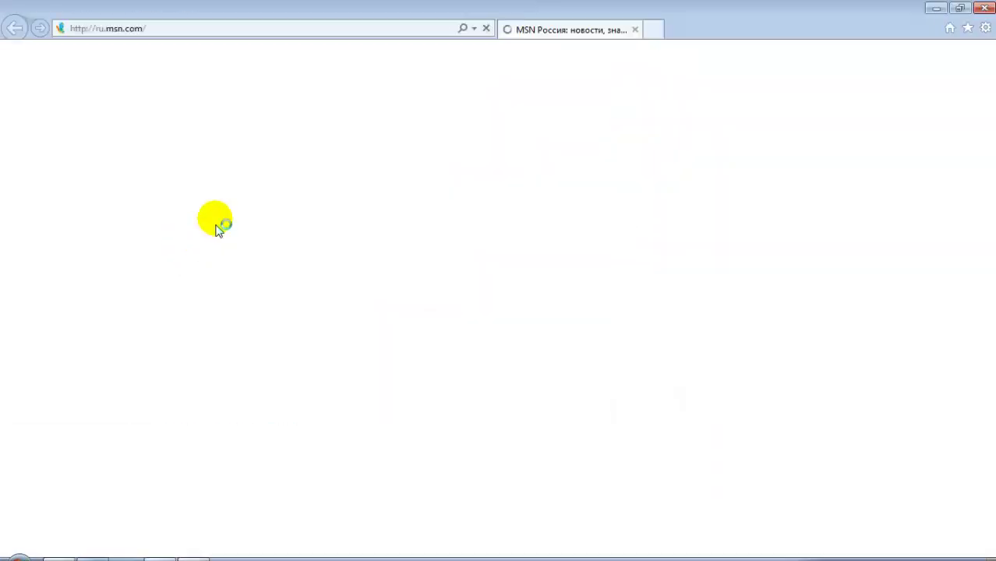
# Step: Paste the shared Yandex Disk link into the address bar and open keys.txt
pyautogui.click(216, 29)
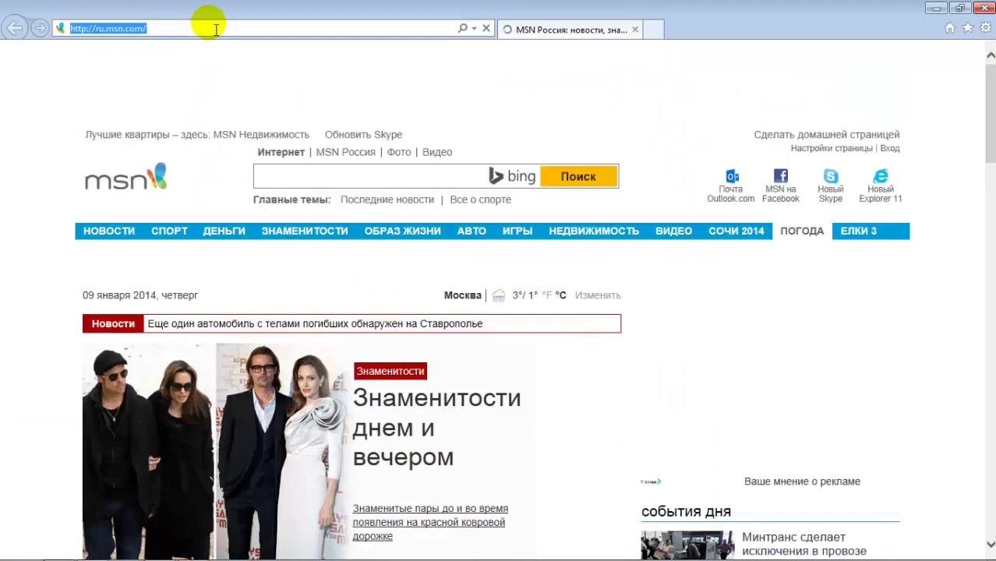
pyautogui.press('Return')
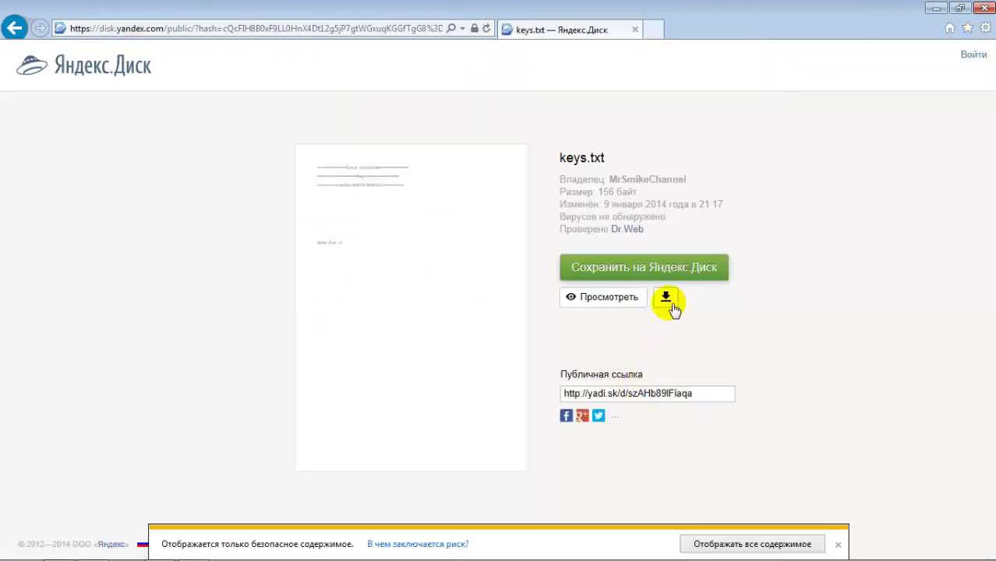
pyautogui.click(667, 299)
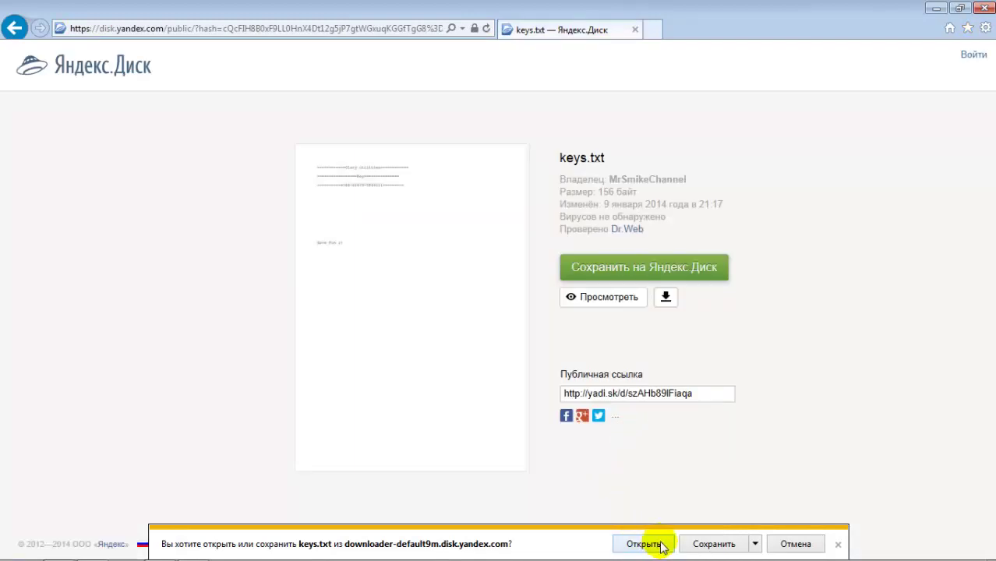
pyautogui.click(660, 545)
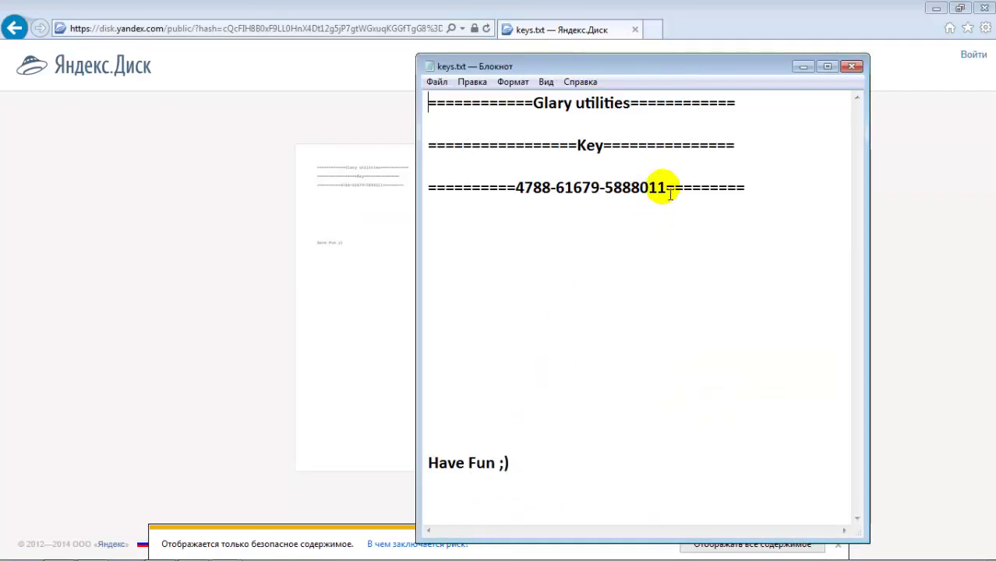
# Step: Copy the licence key from keys.txt, close the viewer and minimize the browser
pyautogui.moveTo(551, 144); pyautogui.dragTo(529, 192)
pyautogui.click(559, 129)
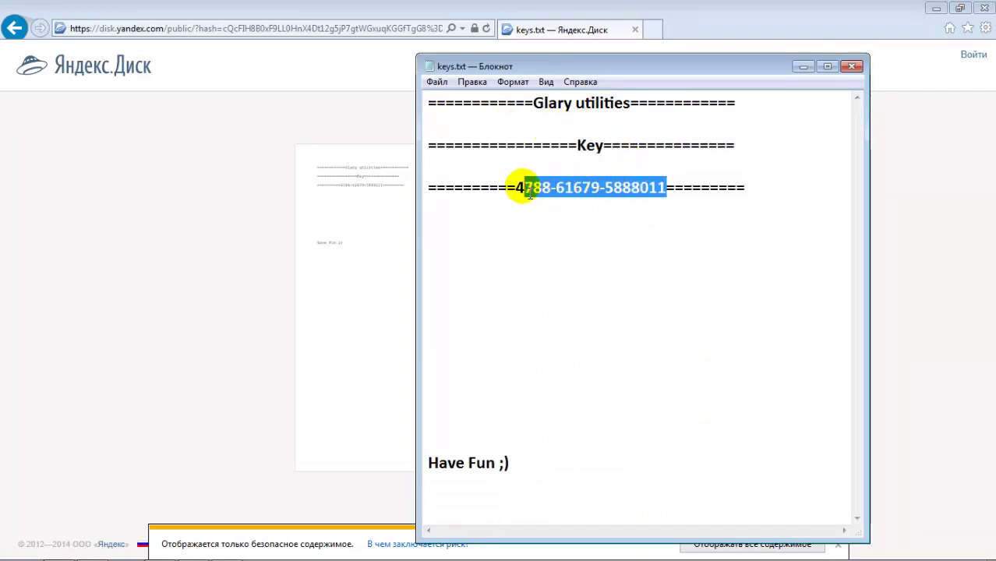
pyautogui.rightClick(524, 193)
pyautogui.click(555, 227)
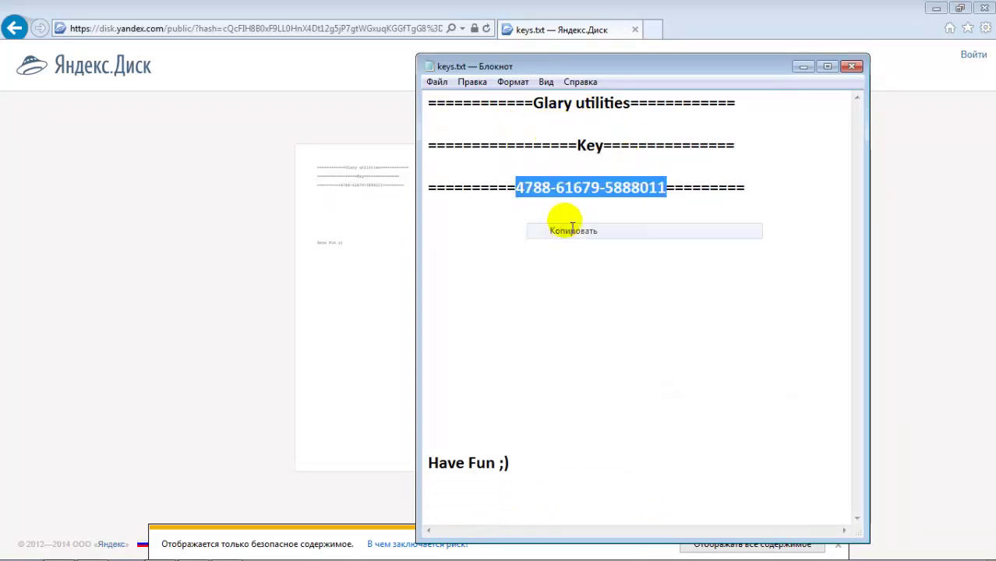
pyautogui.click(853, 66)
pyautogui.click(934, 9)
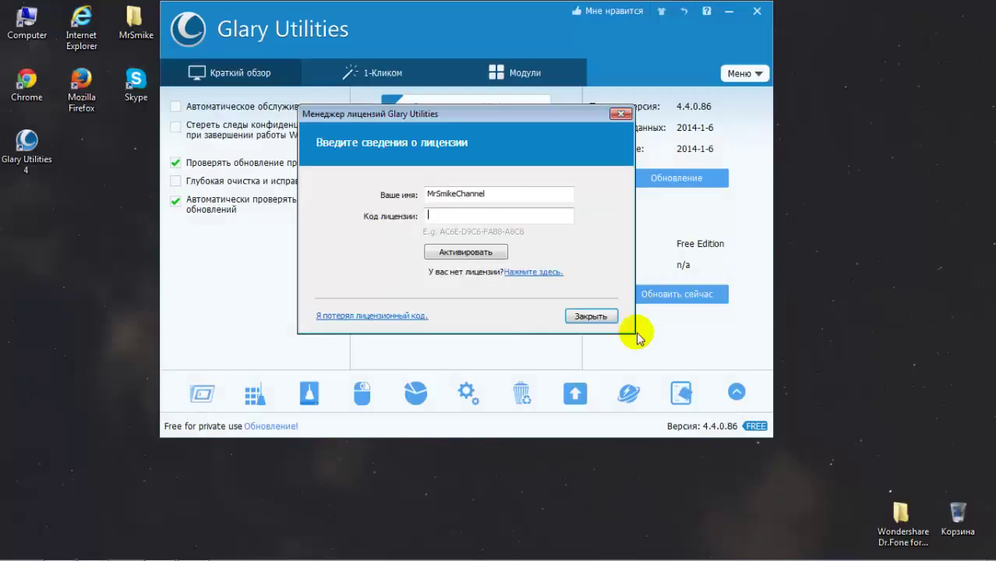
# Step: Paste the copied key into the licence code field, activate it and confirm the never-expiring licence
pyautogui.hotkey('ctrl', 'v')
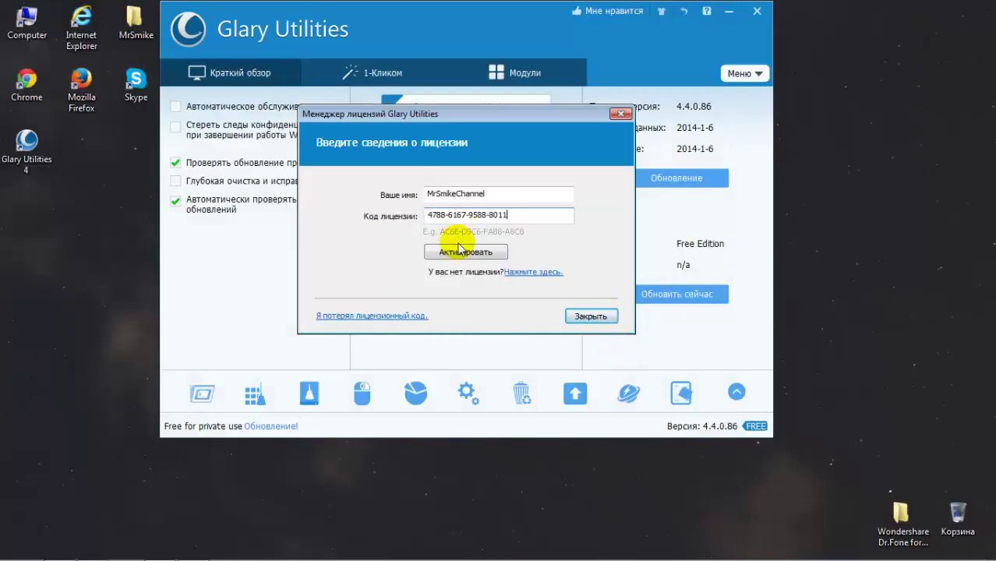
pyautogui.click(460, 250)
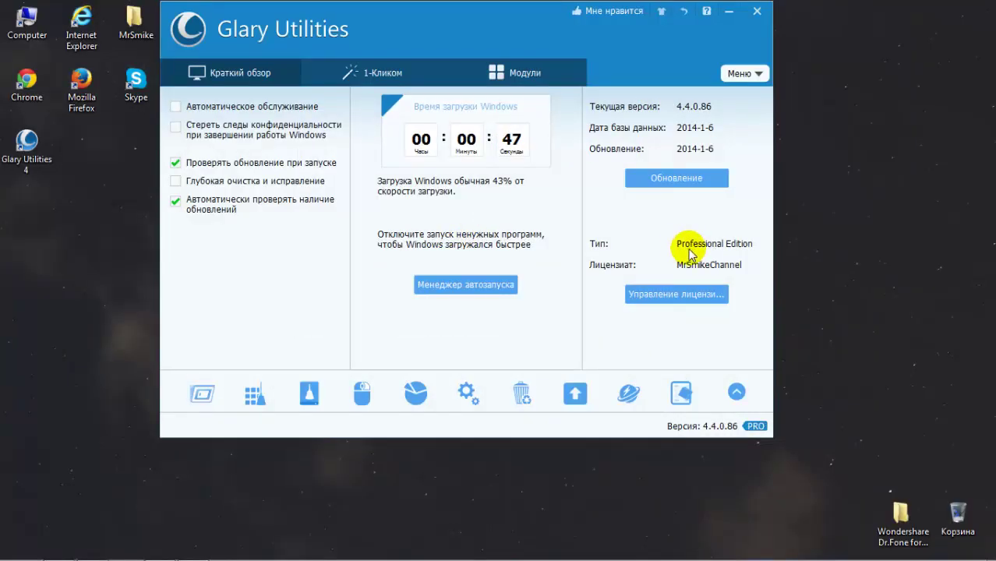
pyautogui.click(680, 297)
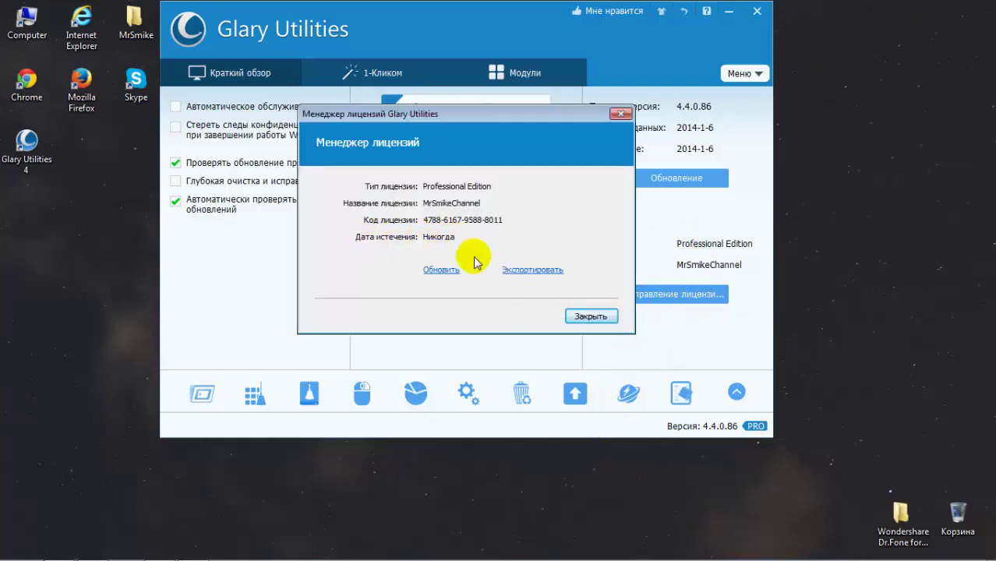
pyautogui.click(578, 324)
pyautogui.moveTo(509, 29); pyautogui.dragTo(537, 29)
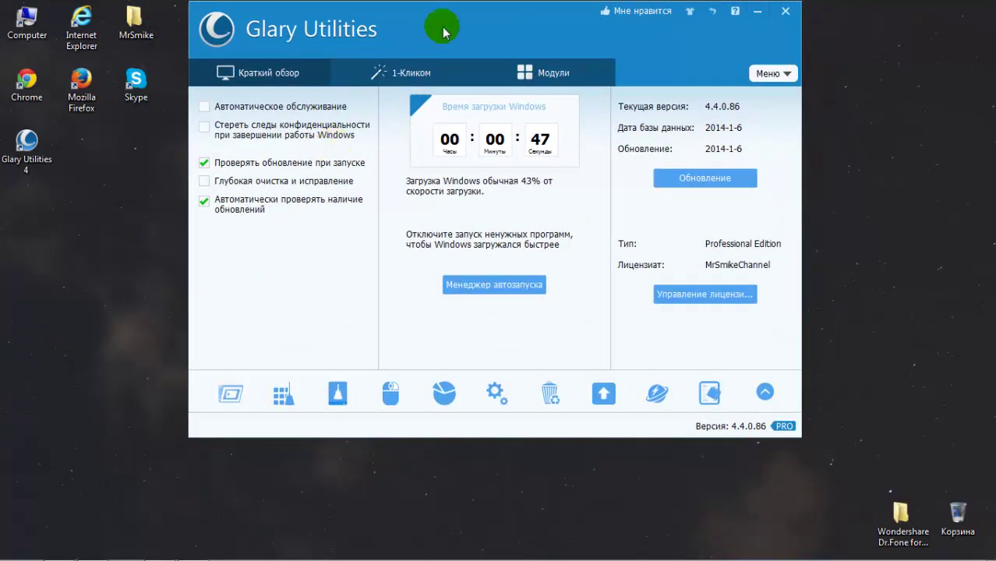
# Step: On the 1-Click page, run Find Problems and repair all issues found, including 27 registry errors
pyautogui.click(395, 78)
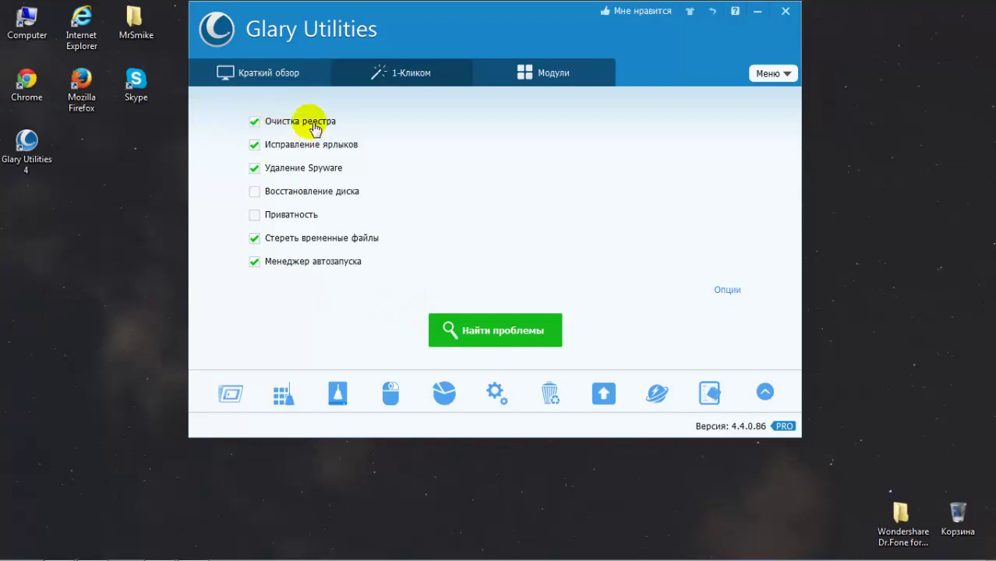
pyautogui.click(81, 87)
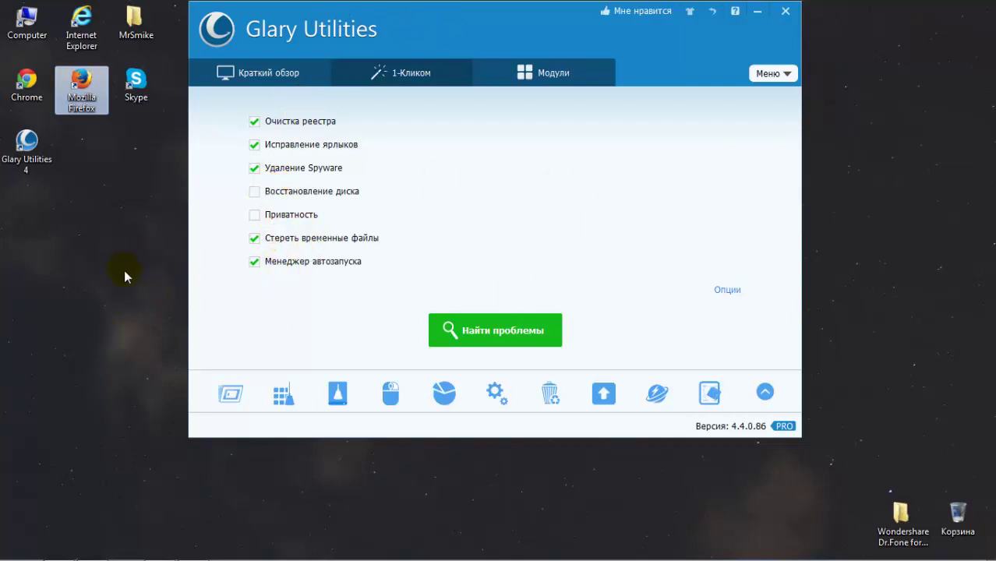
pyautogui.moveTo(76, 279); pyautogui.dragTo(324, 521)
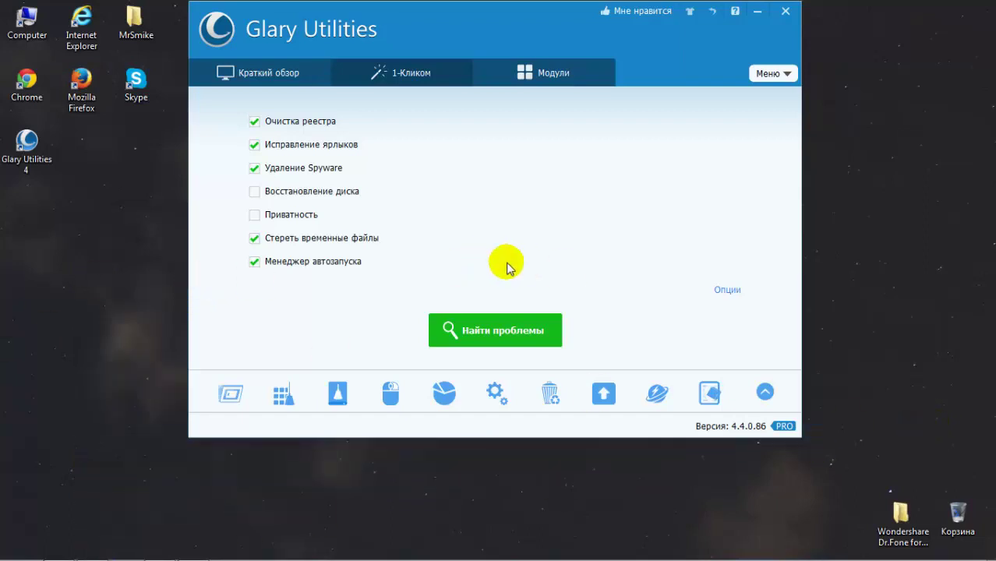
pyautogui.click(251, 76)
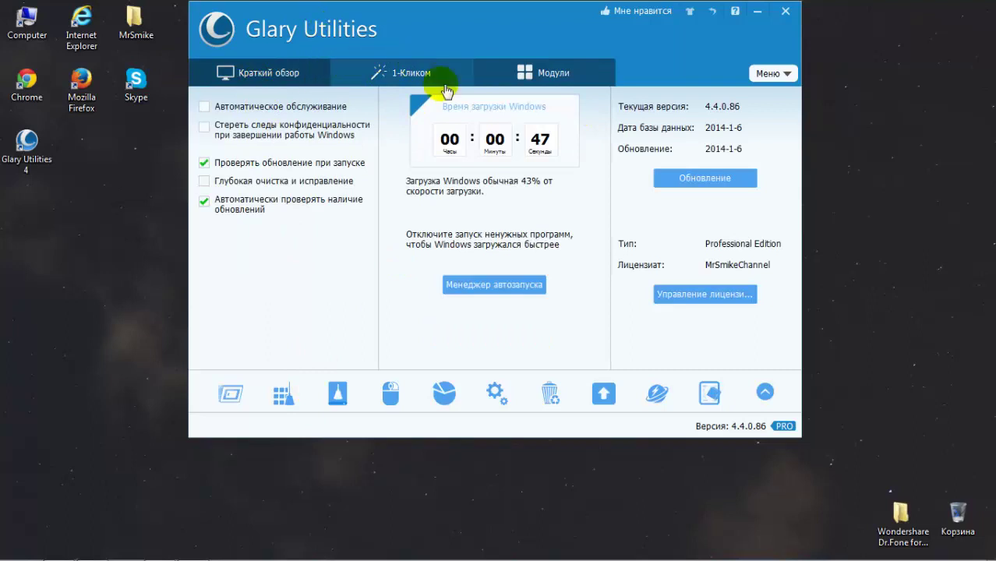
pyautogui.click(397, 75)
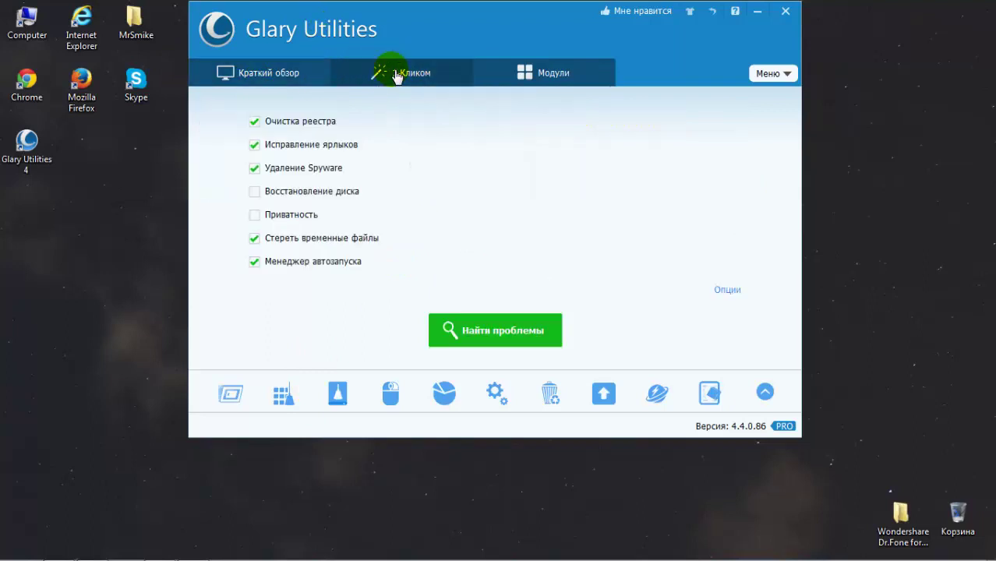
pyautogui.click(481, 344)
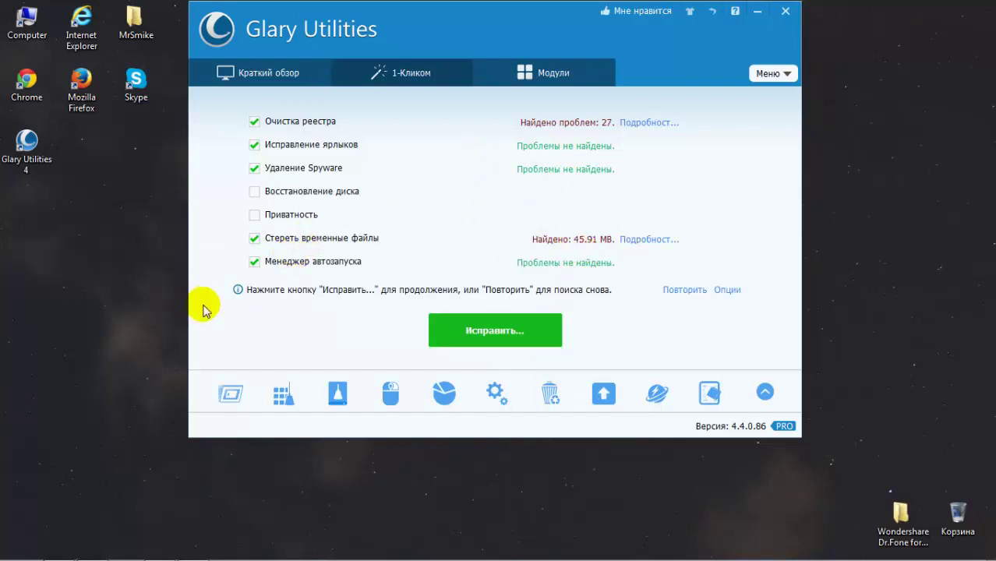
pyautogui.click(489, 332)
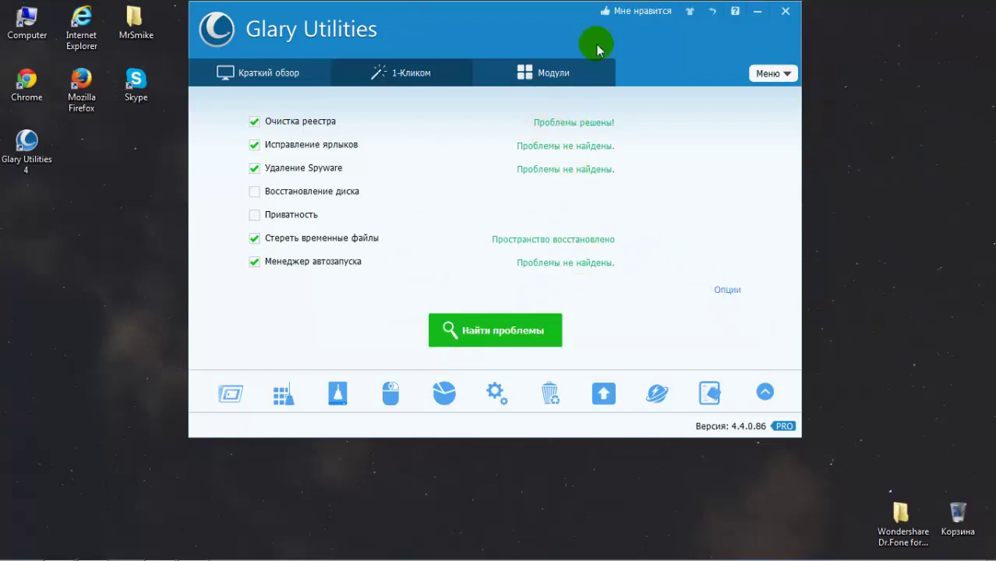
# Step: Open the Registry Cleaner module and scan for registry errors, which finds none
pyautogui.moveTo(508, 11); pyautogui.dragTo(447, 15)
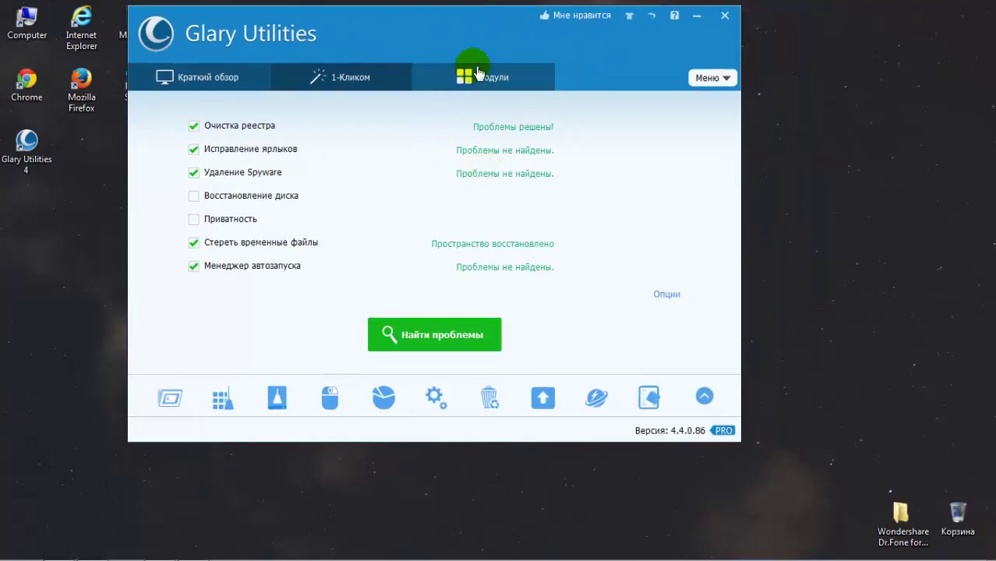
pyautogui.click(476, 69)
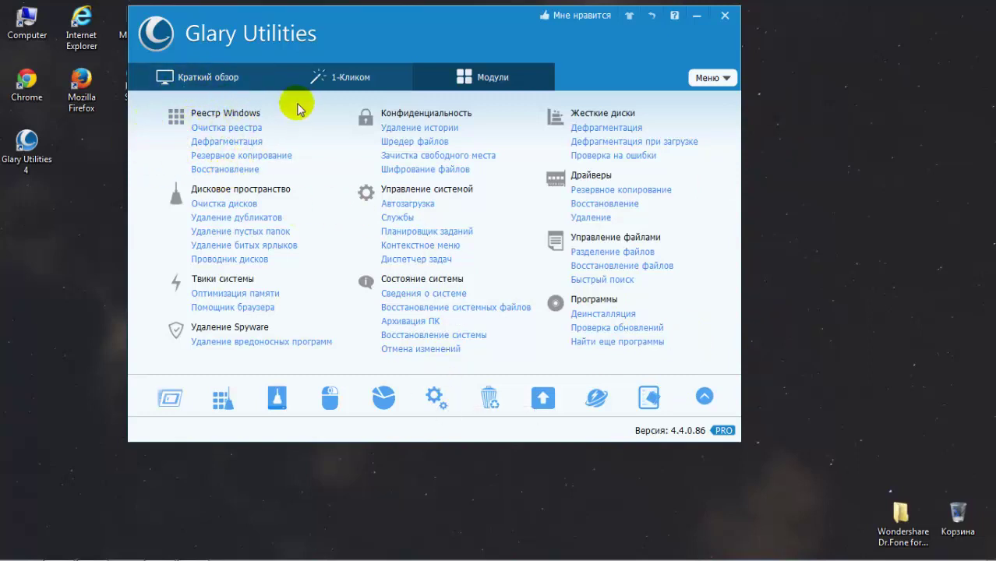
pyautogui.click(228, 130)
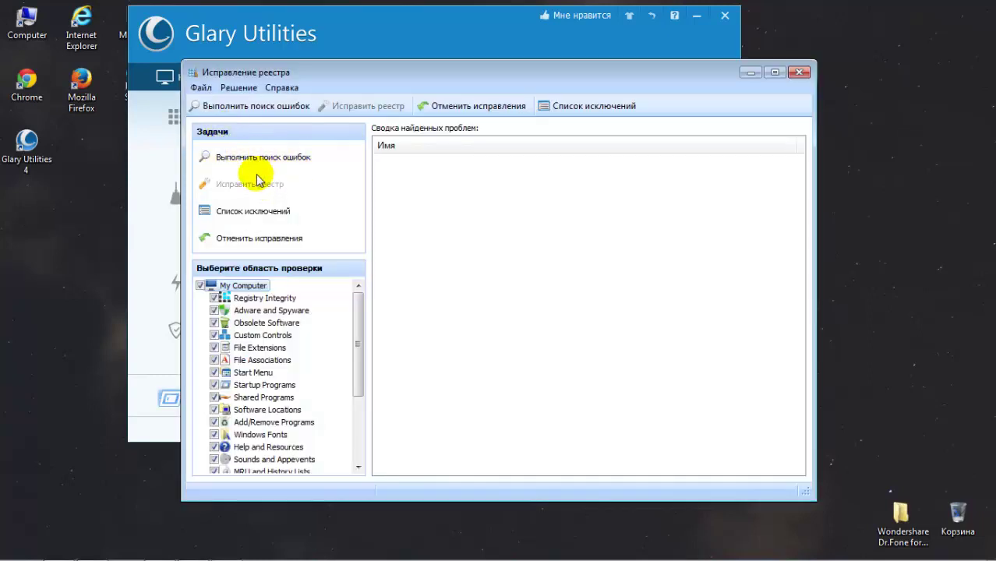
pyautogui.moveTo(360, 325); pyautogui.dragTo(342, 406)
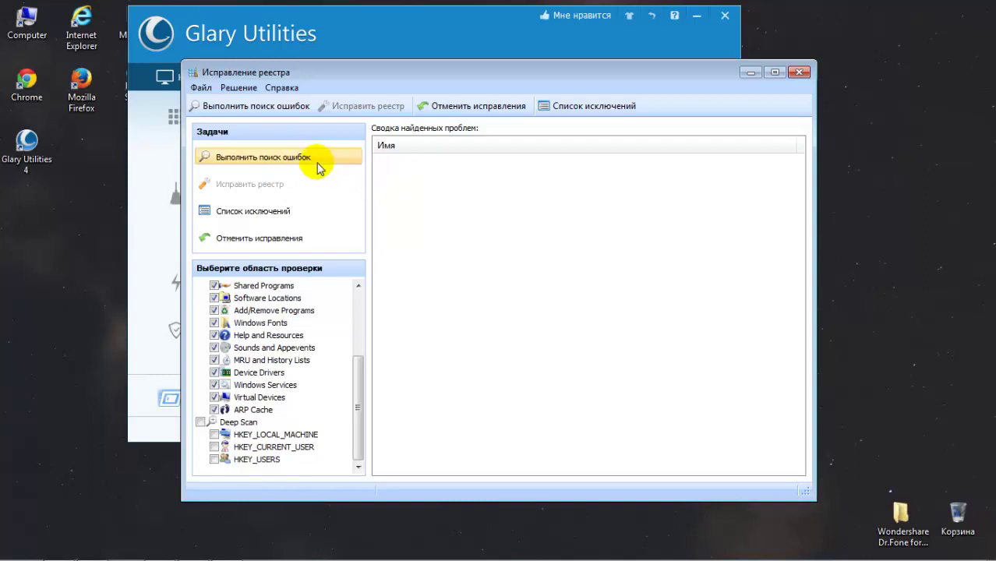
pyautogui.click(316, 160)
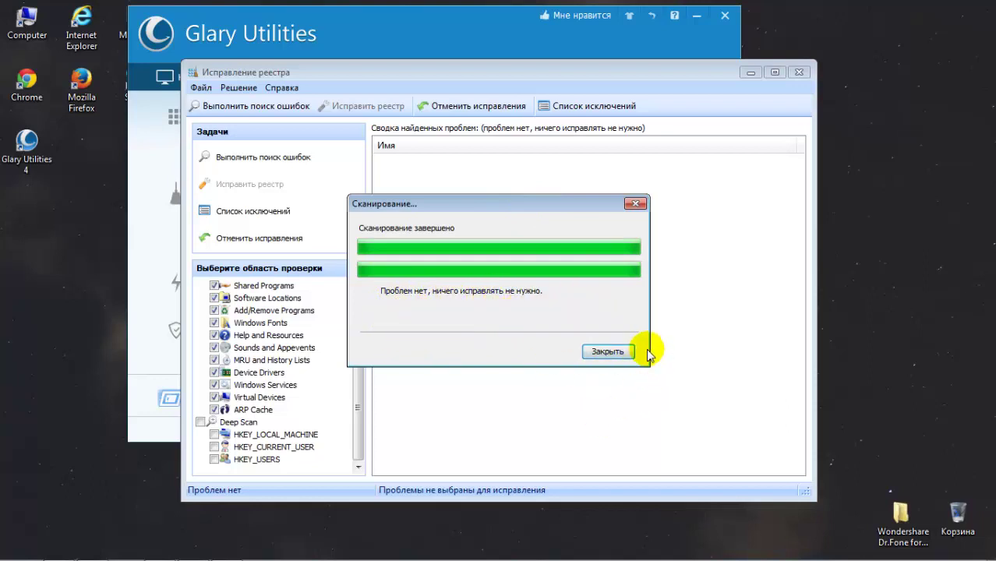
pyautogui.click(608, 351)
# Step: Close the registry repair window and the Filepuma software update page
pyautogui.click(799, 72)
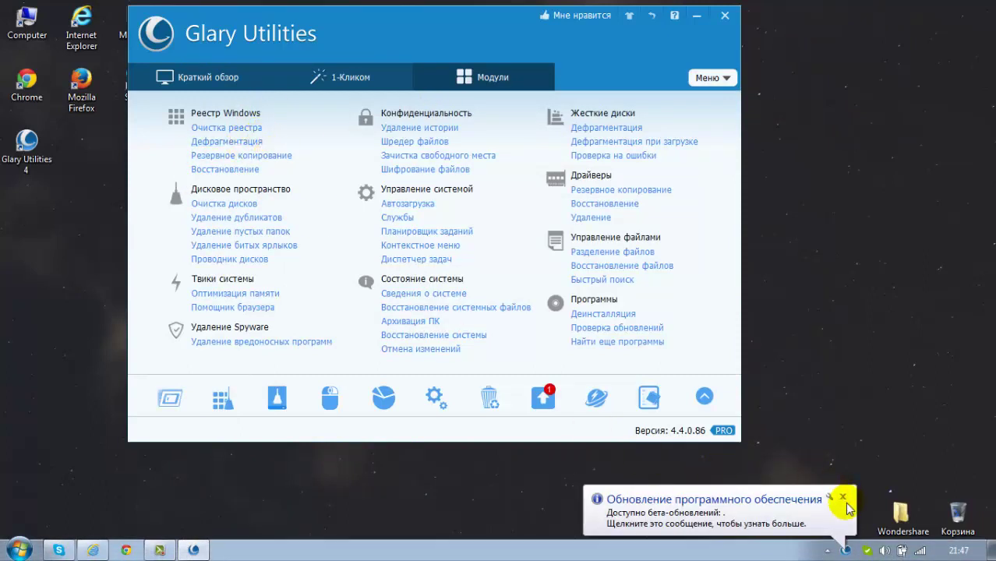
pyautogui.click(849, 508)
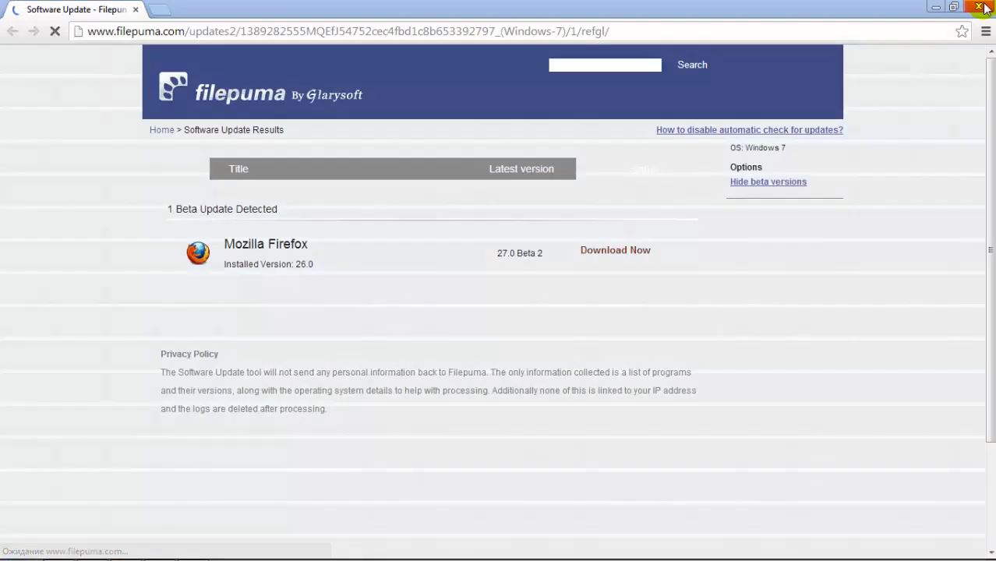
pyautogui.click(983, 8)
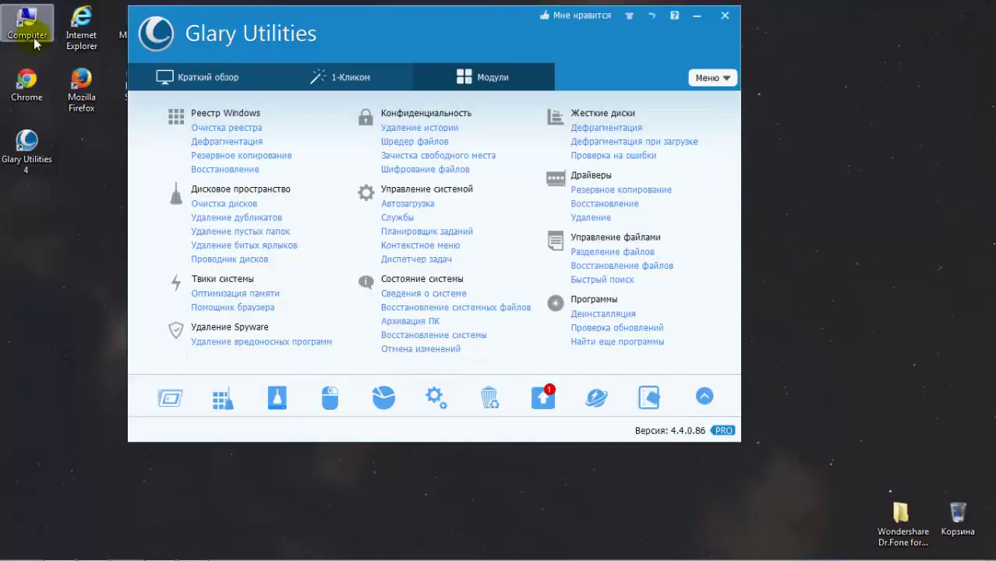
pyautogui.click(226, 142)
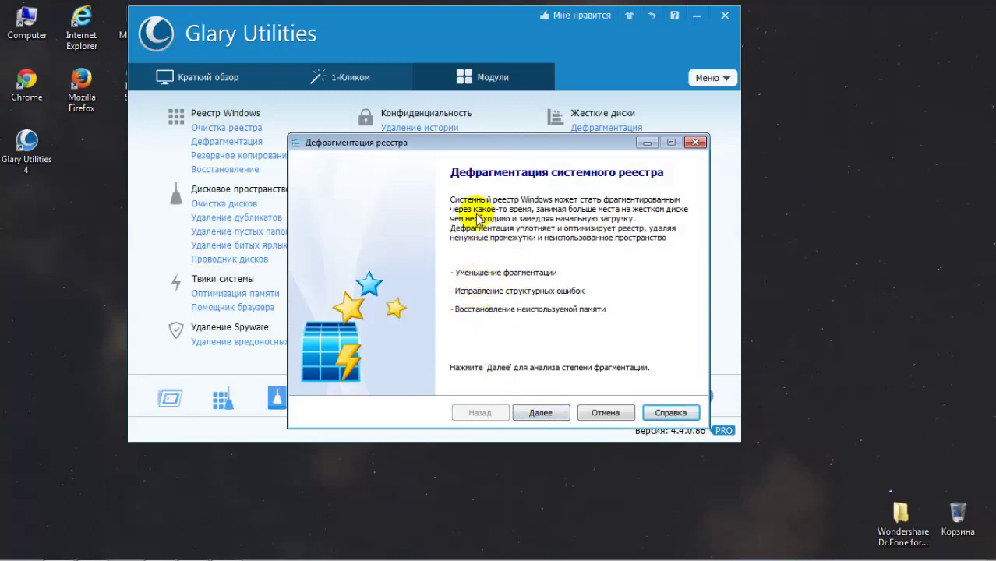
pyautogui.click(546, 416)
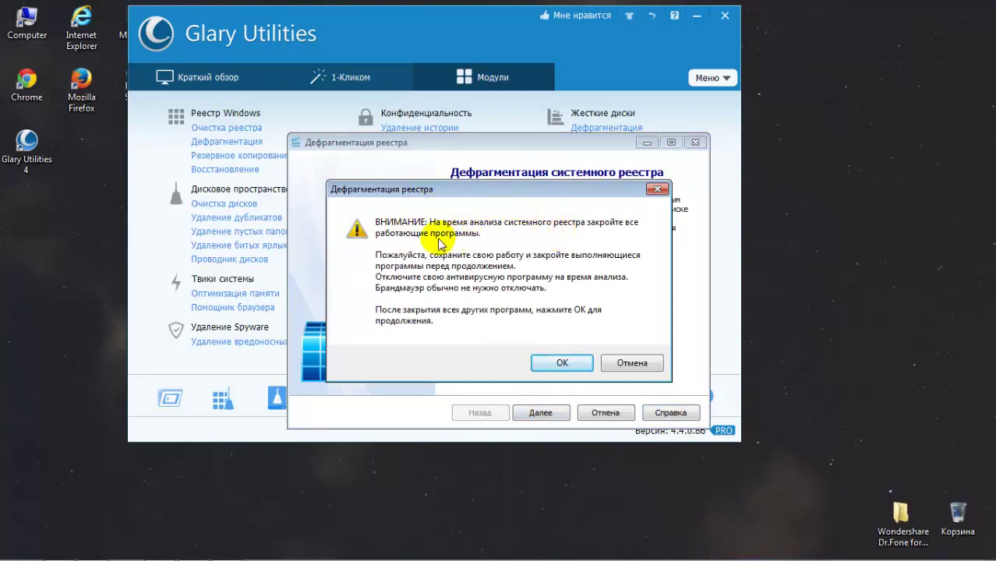
pyautogui.click(621, 364)
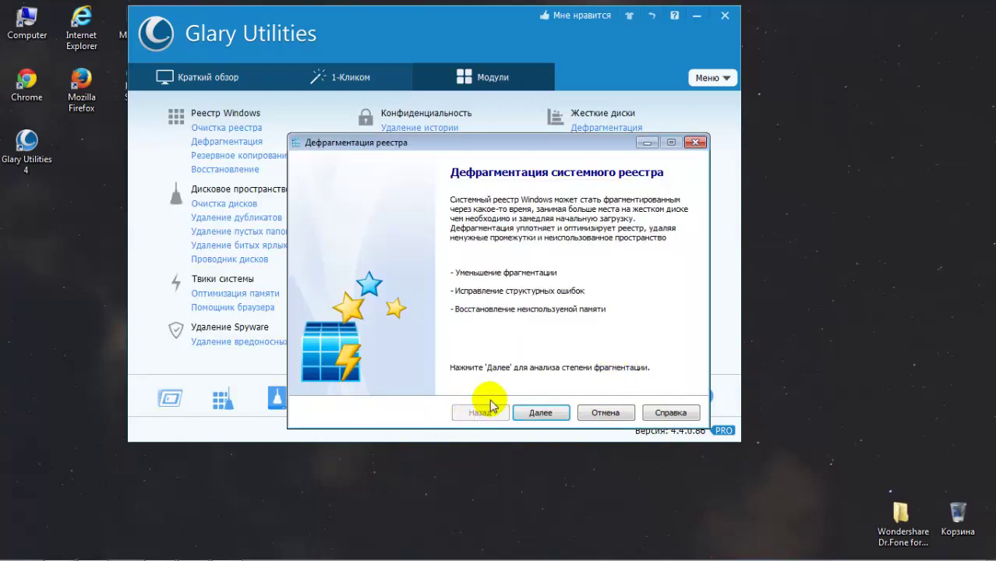
pyautogui.click(596, 415)
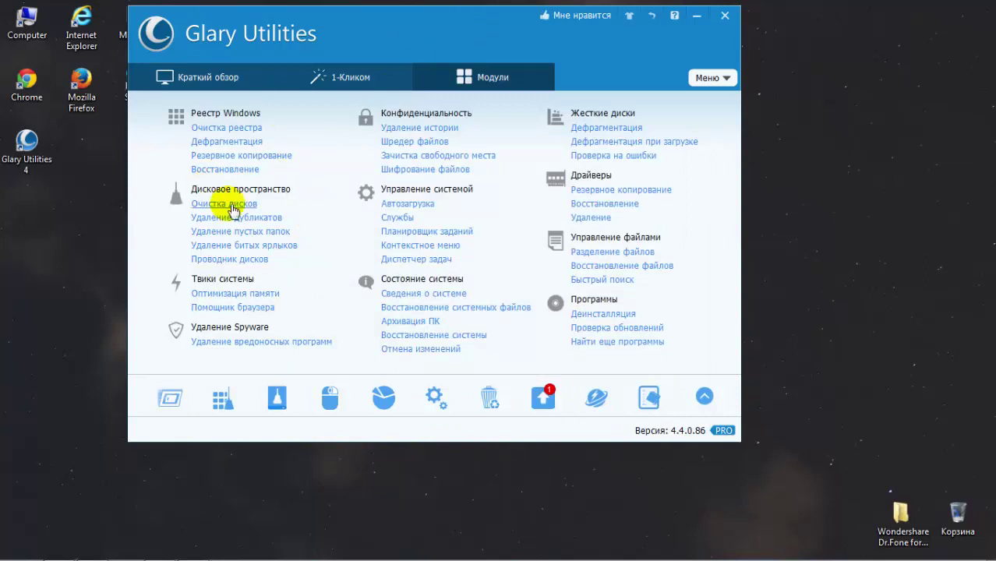
pyautogui.click(227, 143)
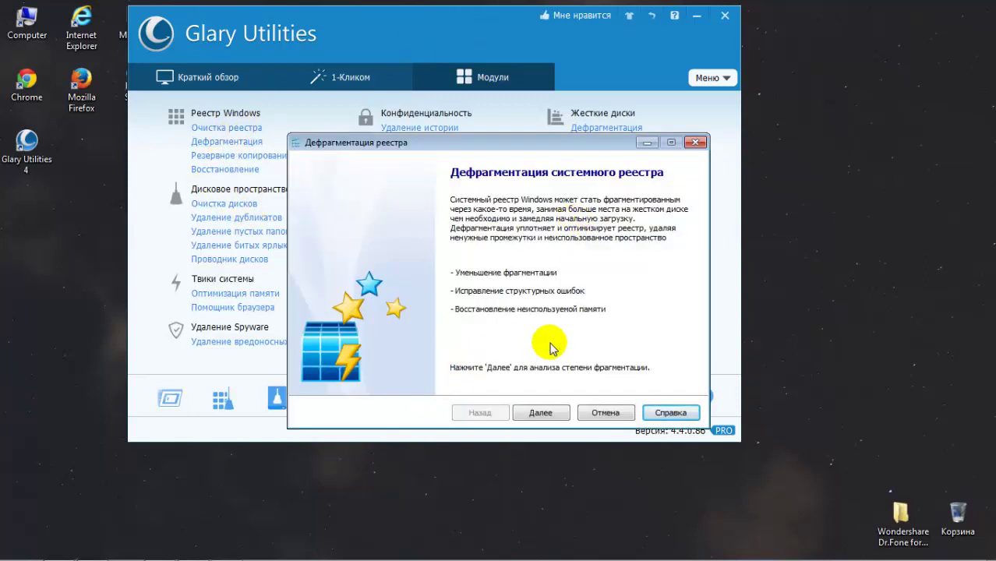
pyautogui.click(606, 412)
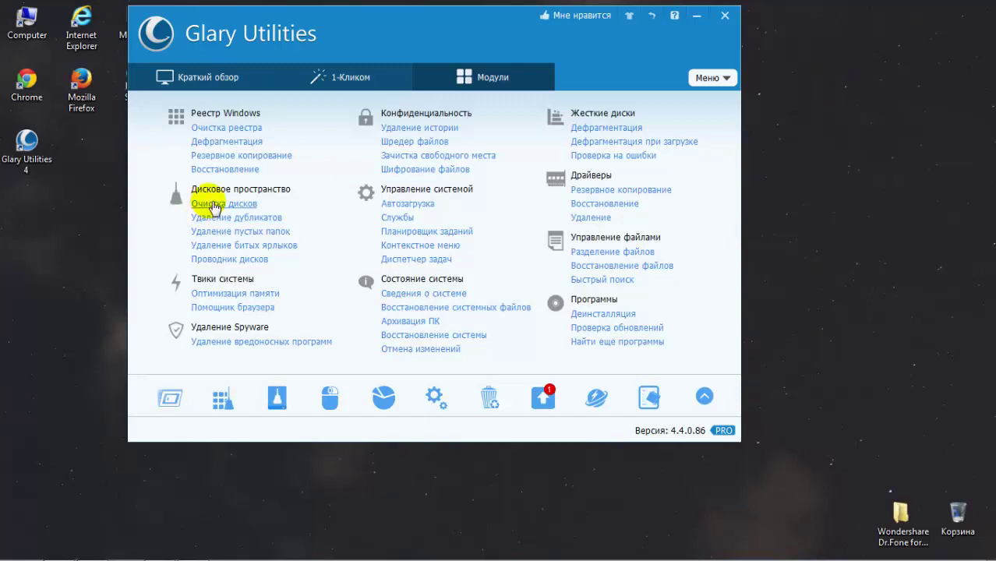
pyautogui.click(213, 205)
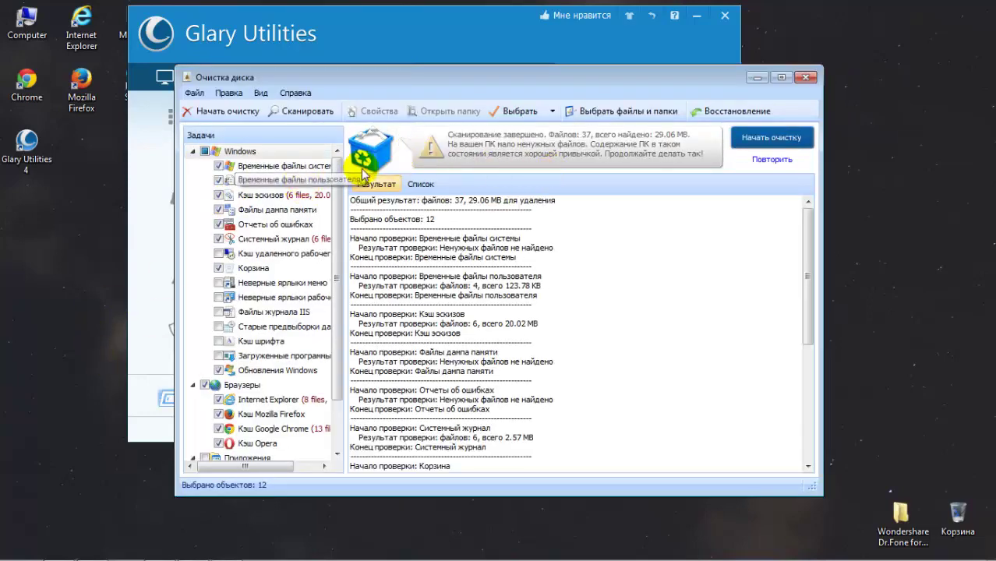
pyautogui.scroll(-3, 330, 191)
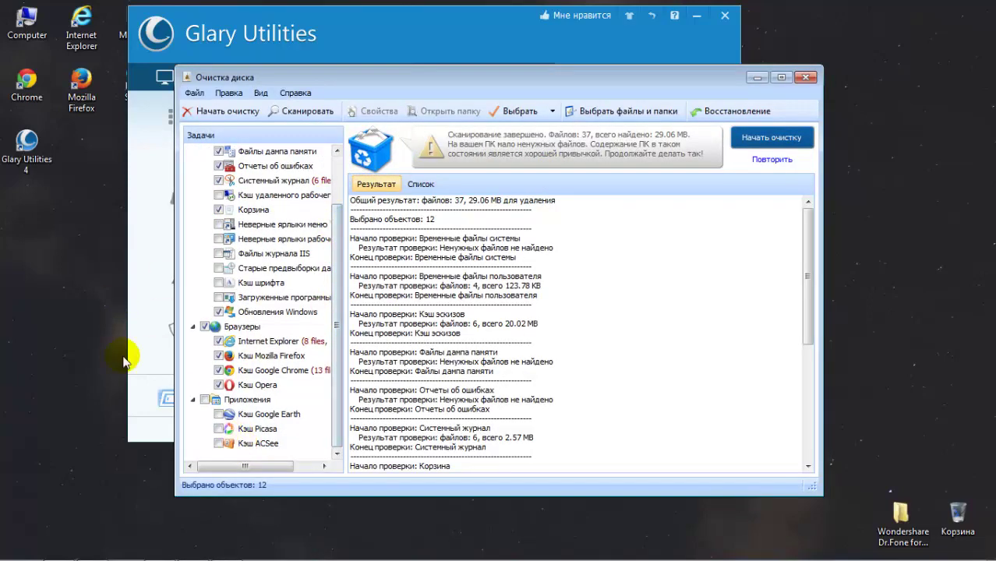
pyautogui.click(264, 390)
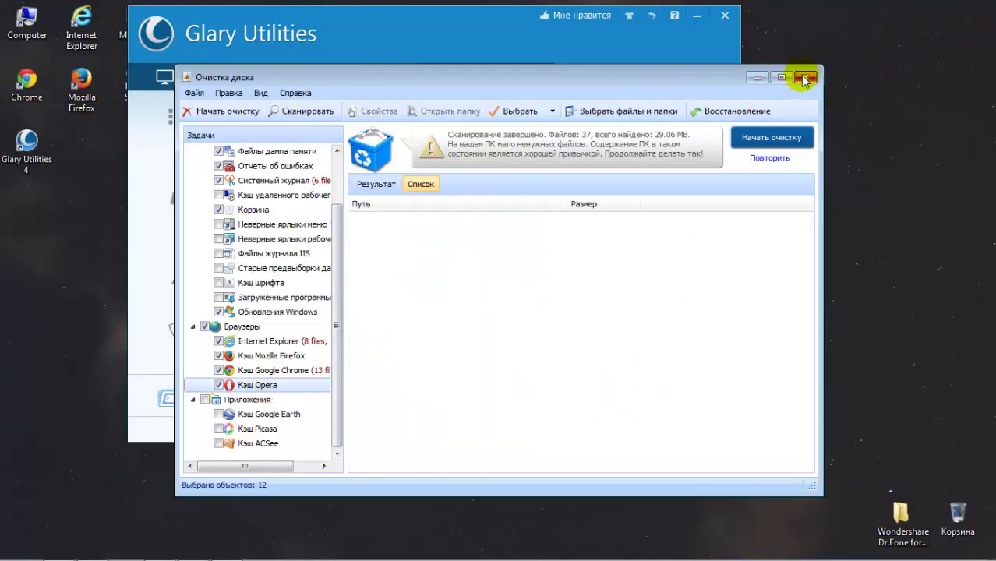
pyautogui.click(805, 78)
pyautogui.click(220, 205)
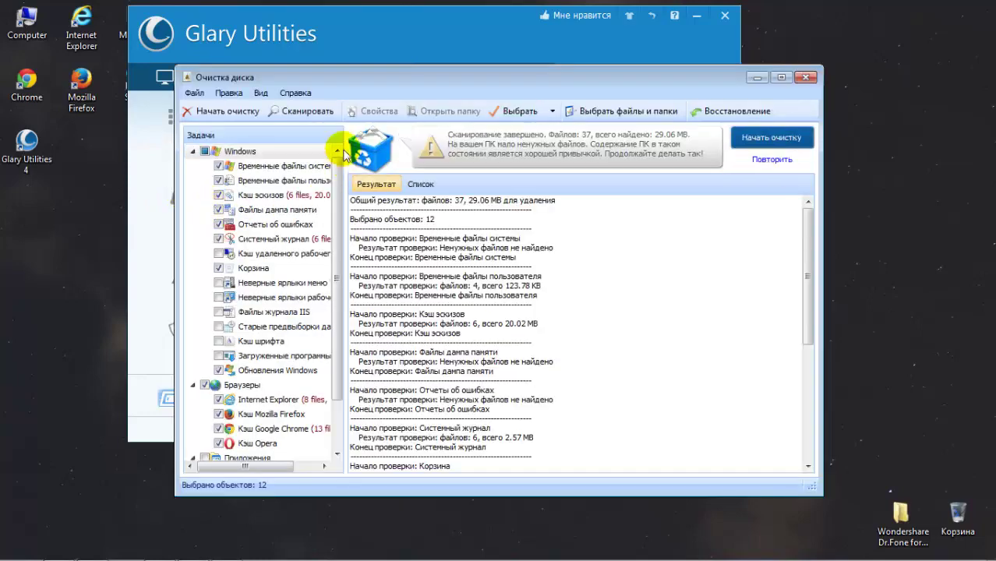
pyautogui.scroll(-2, 334, 249)
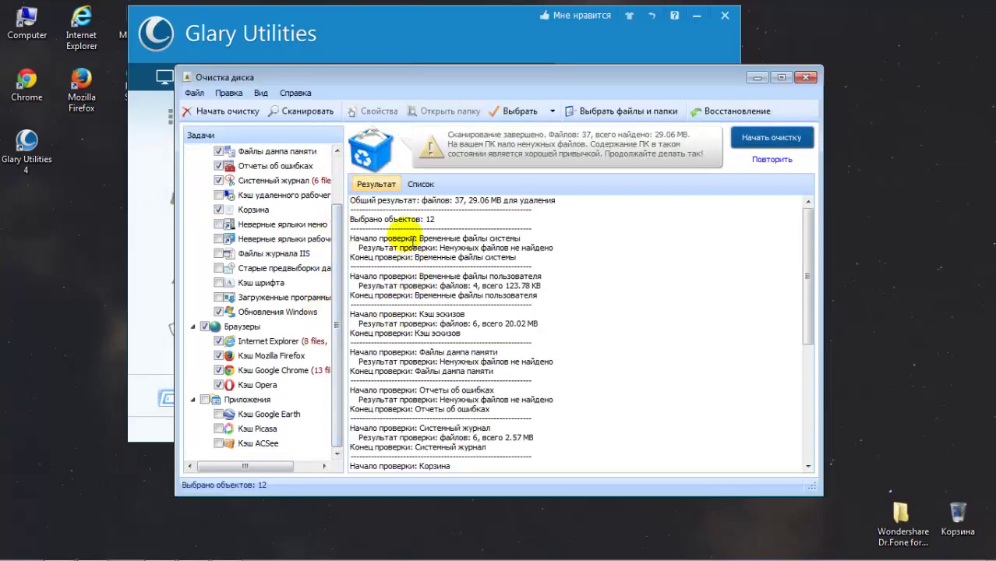
pyautogui.moveTo(374, 221); pyautogui.dragTo(530, 466)
pyautogui.click(807, 78)
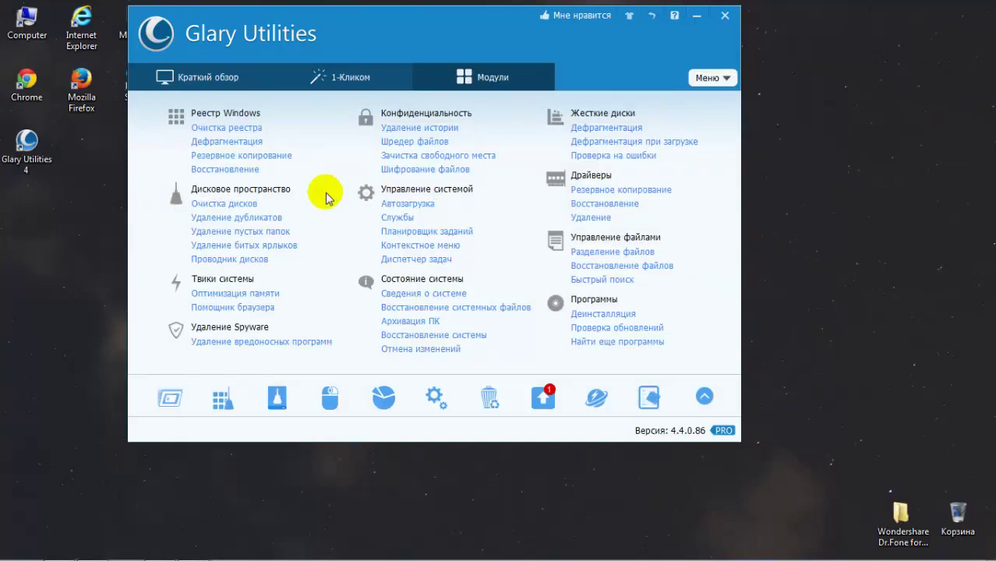
pyautogui.click(251, 233)
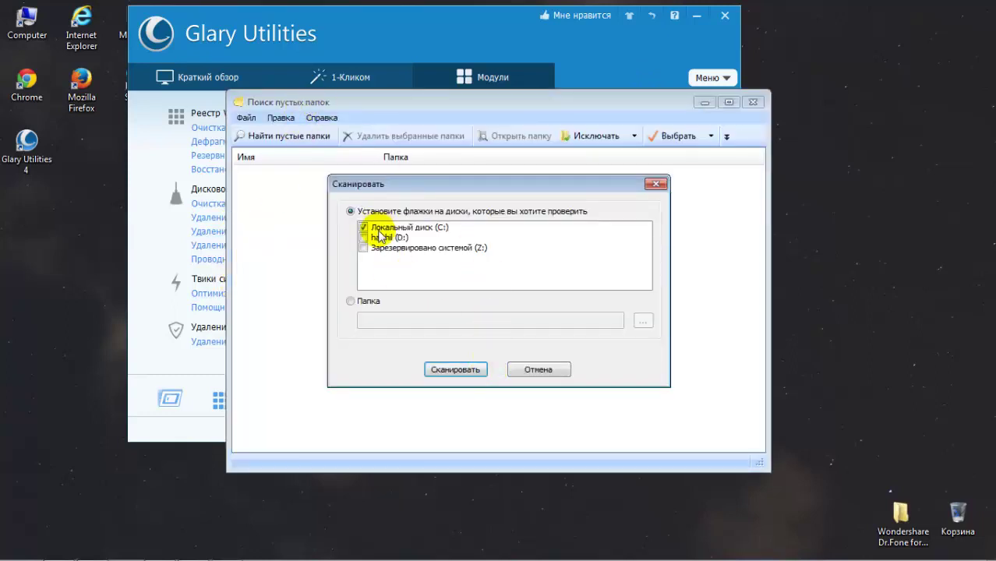
pyautogui.click(441, 369)
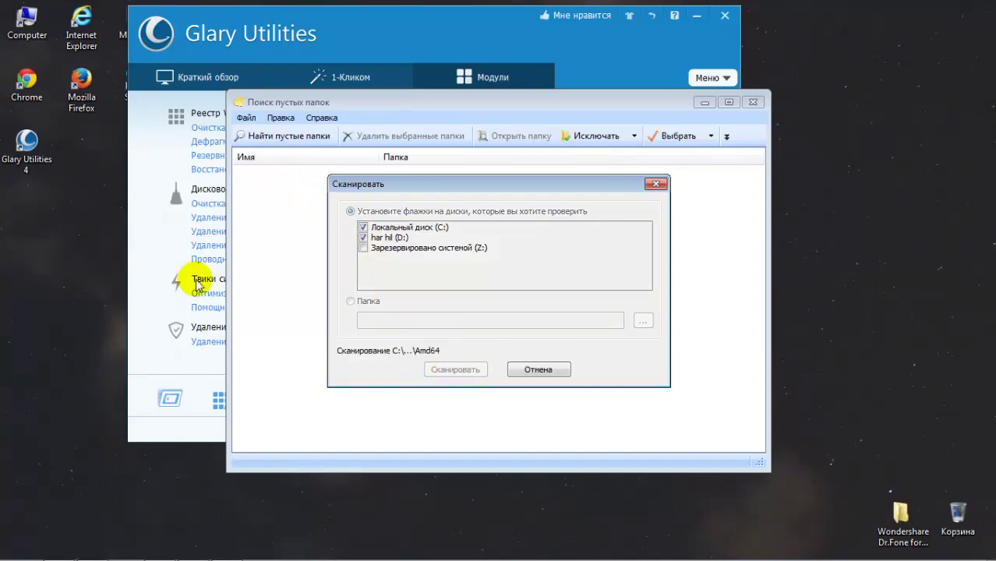
pyautogui.moveTo(466, 189); pyautogui.dragTo(649, 194)
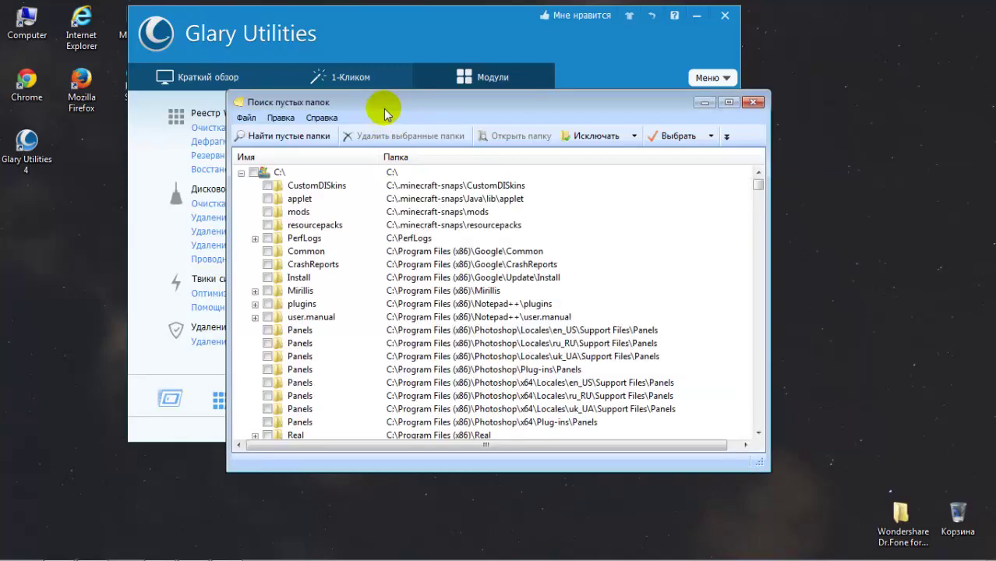
pyautogui.click(727, 103)
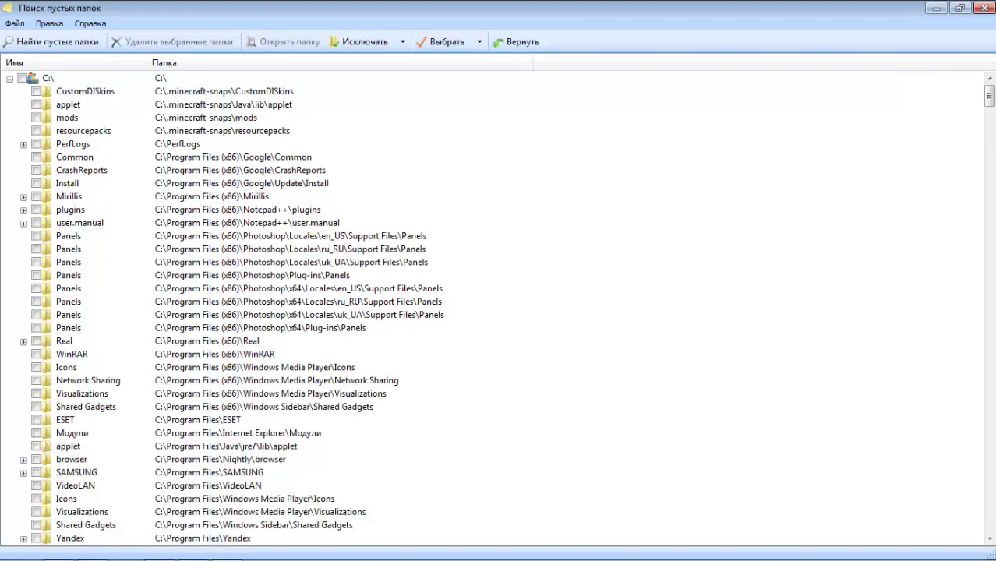
pyautogui.moveTo(990, 96)
pyautogui.mouseDown()
pyautogui.moveTo(991, 283)
pyautogui.moveTo(945, 467)
pyautogui.moveTo(956, 520)
pyautogui.moveTo(932, 555)
pyautogui.moveTo(987, 521)
pyautogui.moveTo(988, 88)
pyautogui.mouseUp()
pyautogui.click(236, 185)
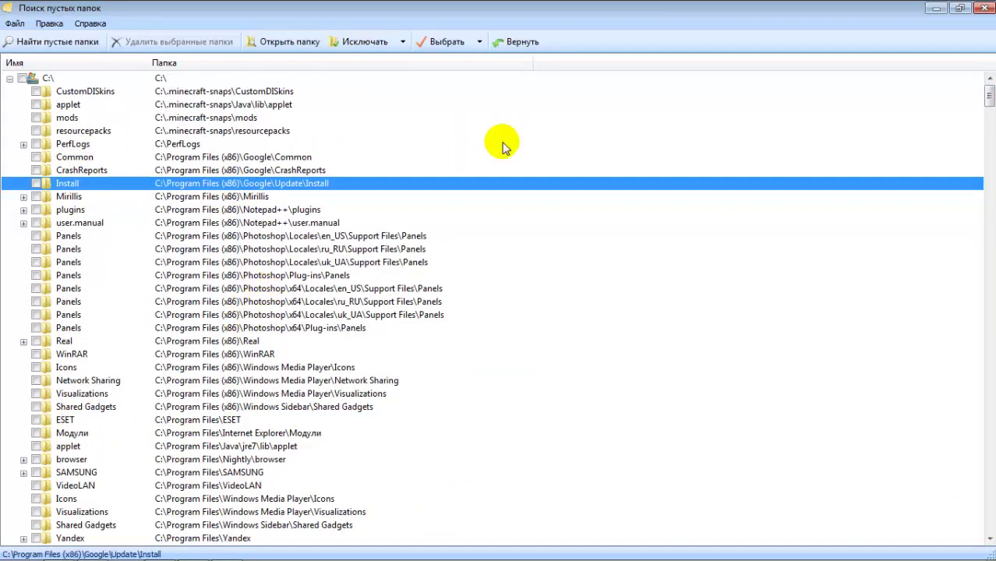
pyautogui.click(985, 7)
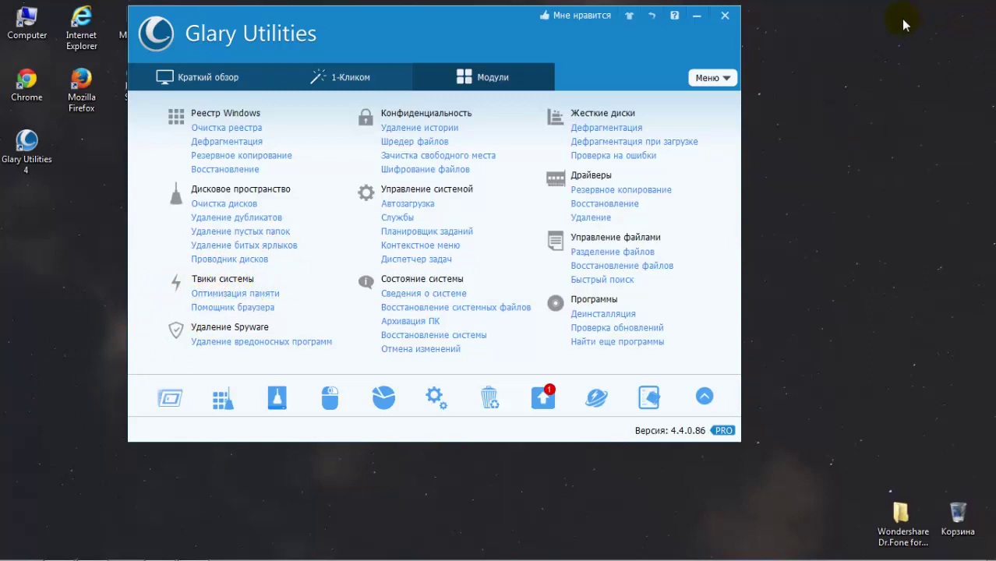
# Step: Free 990M of RAM with the memory optimizer's total-memory slider, then close it
pyautogui.moveTo(915, 4); pyautogui.dragTo(705, 329)
pyautogui.moveTo(437, 22); pyautogui.dragTo(364, 40)
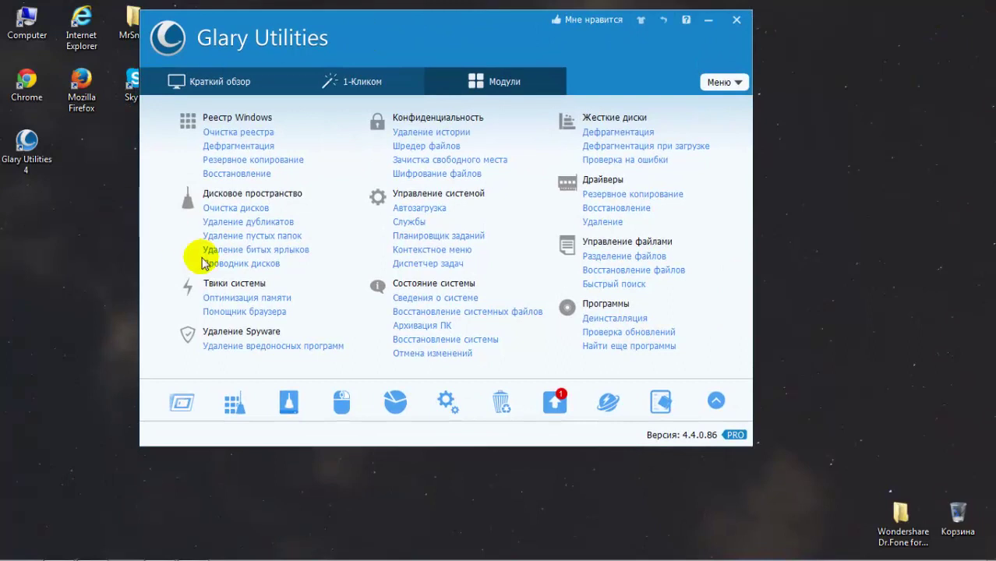
pyautogui.click(243, 298)
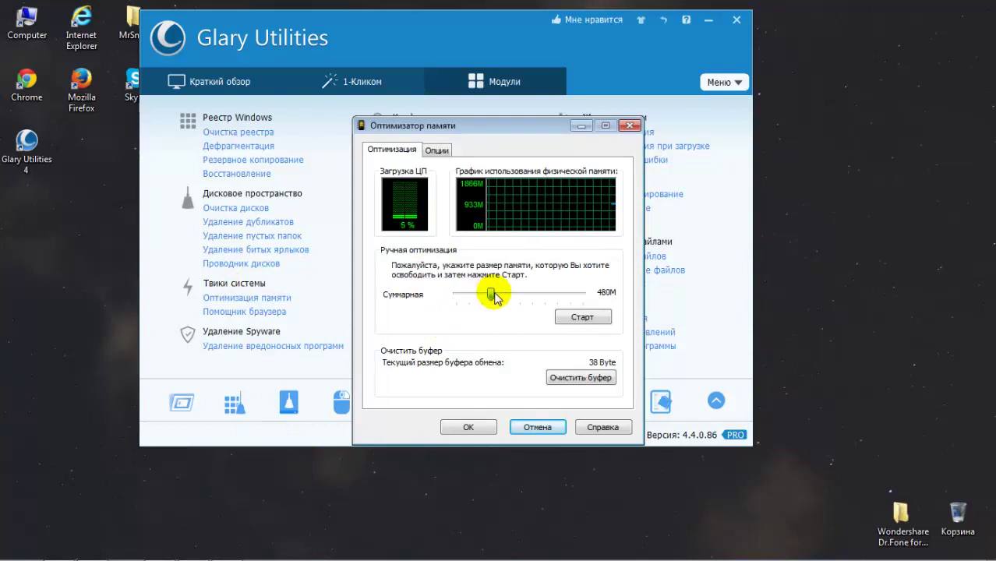
pyautogui.moveTo(498, 295); pyautogui.dragTo(540, 296)
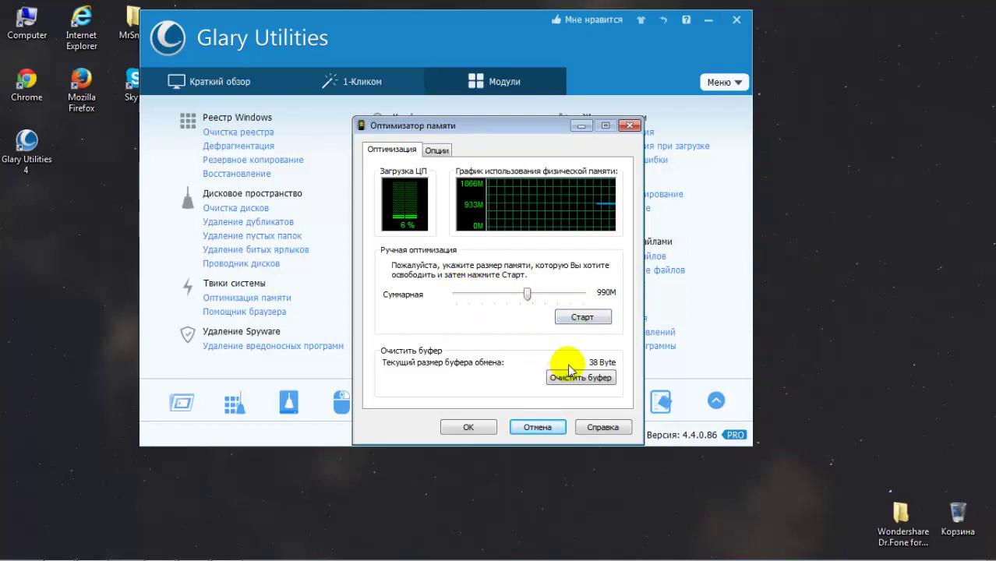
pyautogui.click(588, 319)
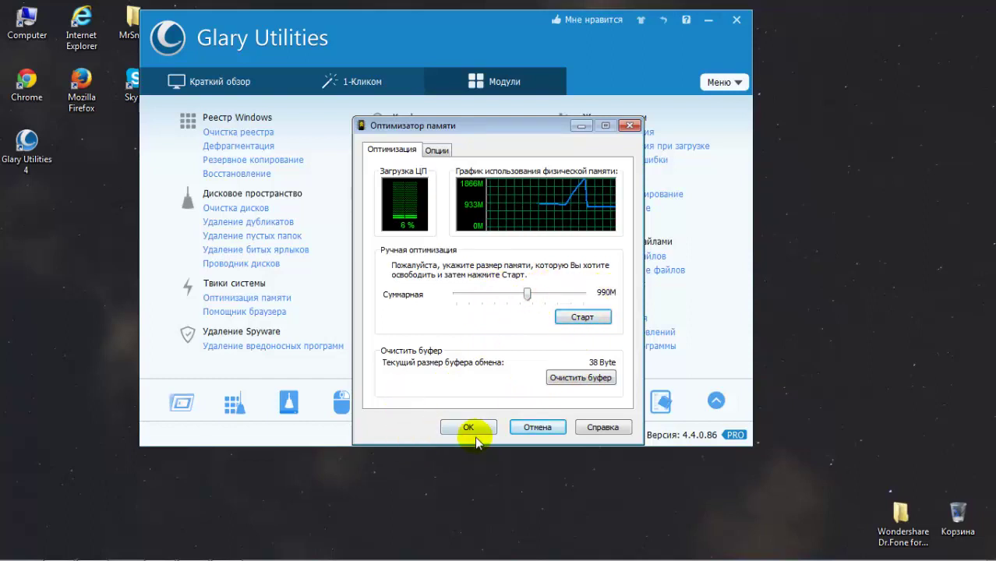
pyautogui.click(468, 427)
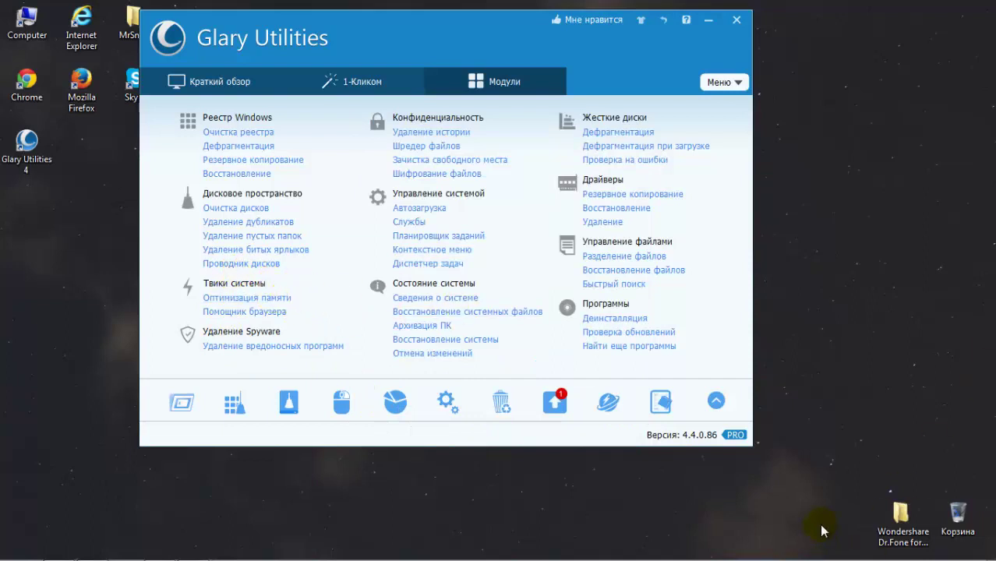
# Step: Reopen the memory optimizer from its tray icon to clear the clipboard, then open Malware Removal
pyautogui.moveTo(858, 555)
pyautogui.click(849, 550)
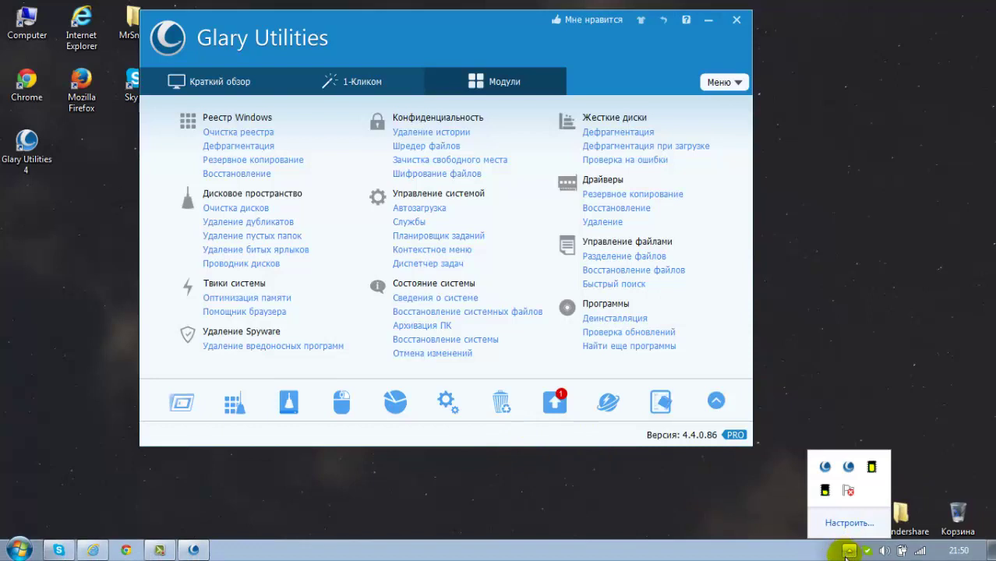
pyautogui.rightClick(849, 493)
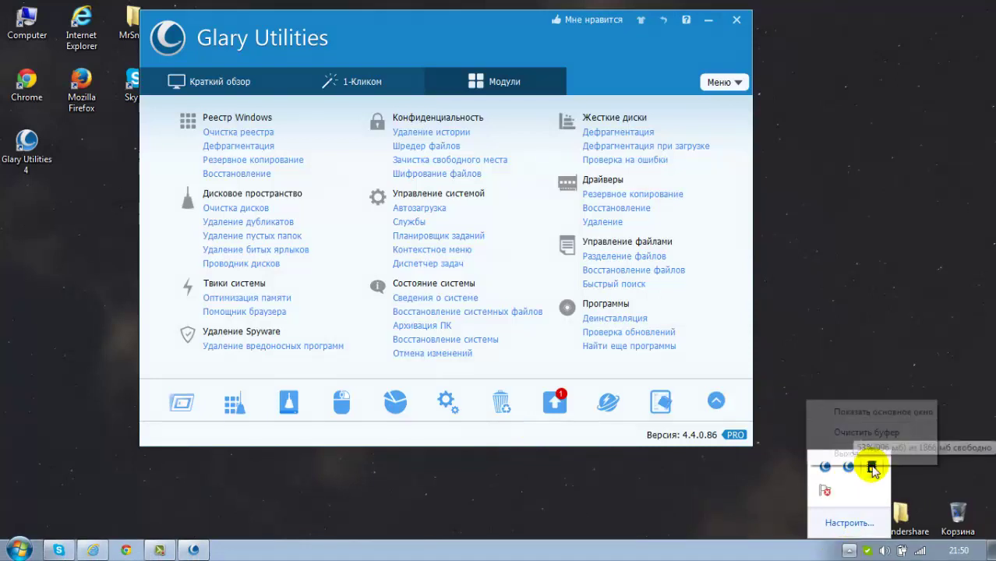
pyautogui.click(870, 415)
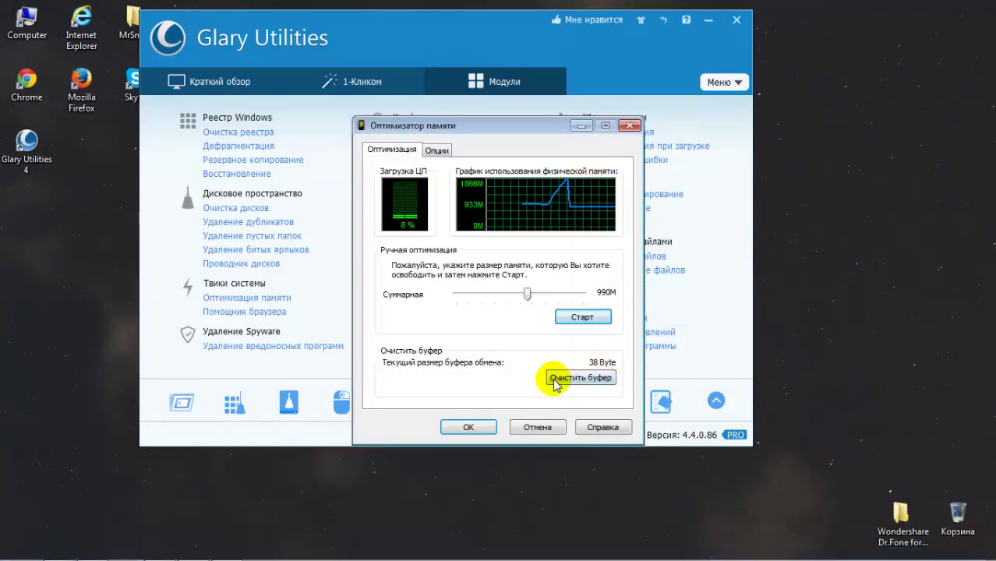
pyautogui.click(461, 426)
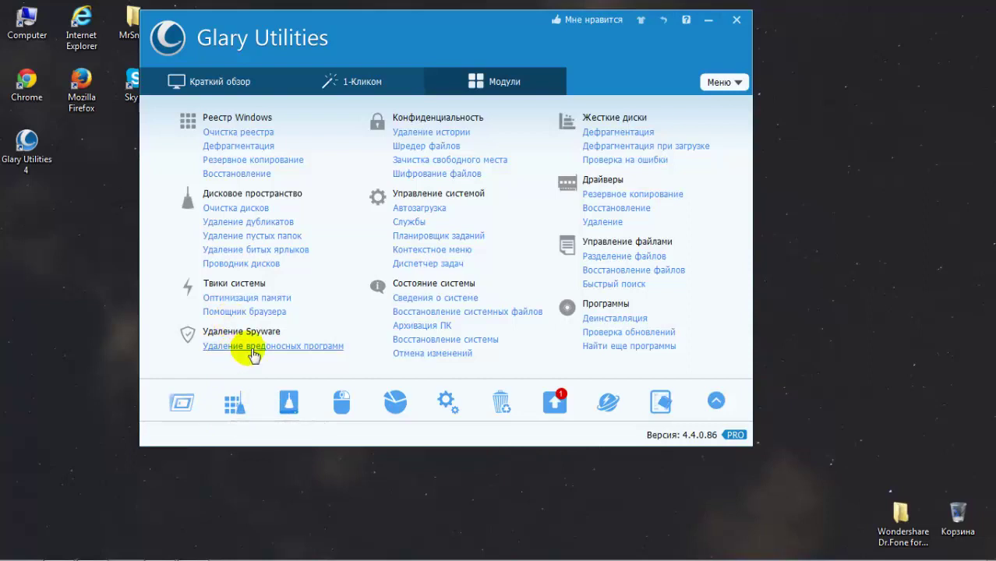
pyautogui.click(234, 346)
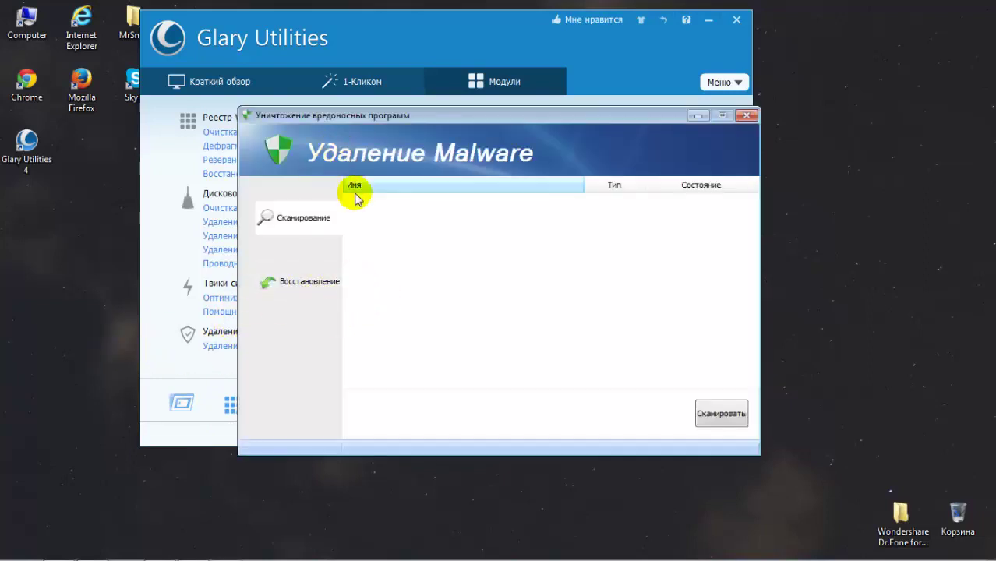
pyautogui.click(715, 415)
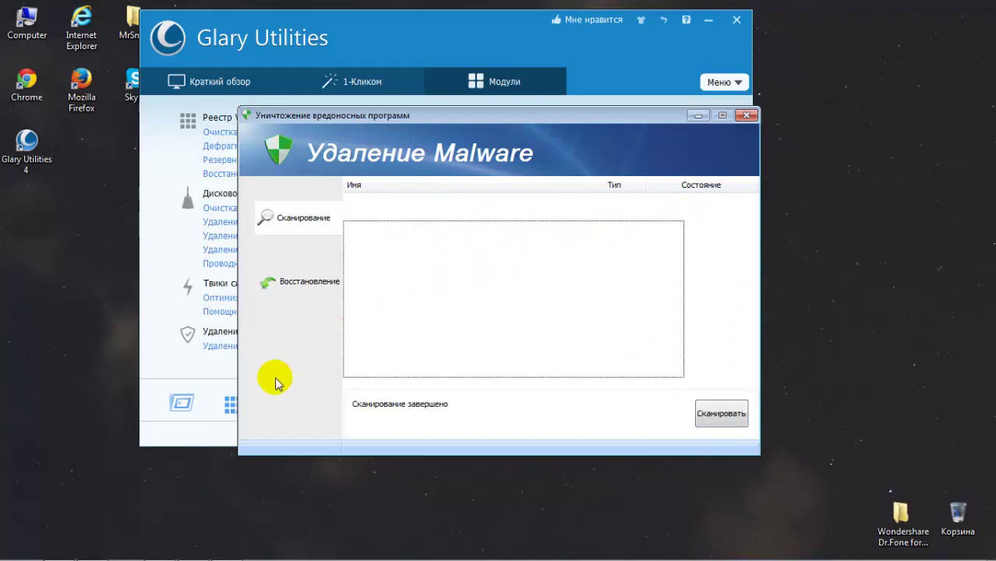
pyautogui.moveTo(721, 203); pyautogui.dragTo(286, 411)
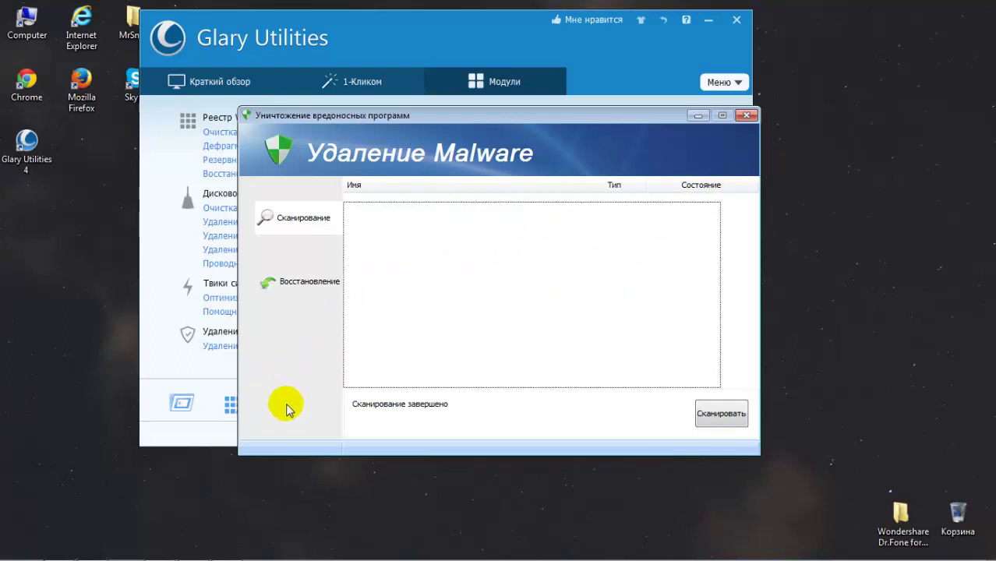
pyautogui.moveTo(420, 475); pyautogui.dragTo(436, 453)
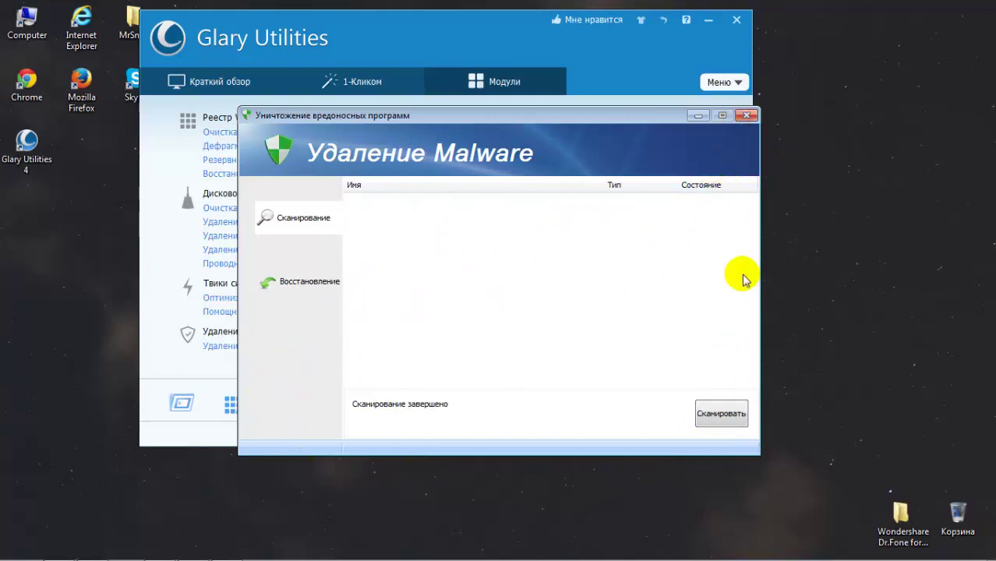
pyautogui.click(743, 116)
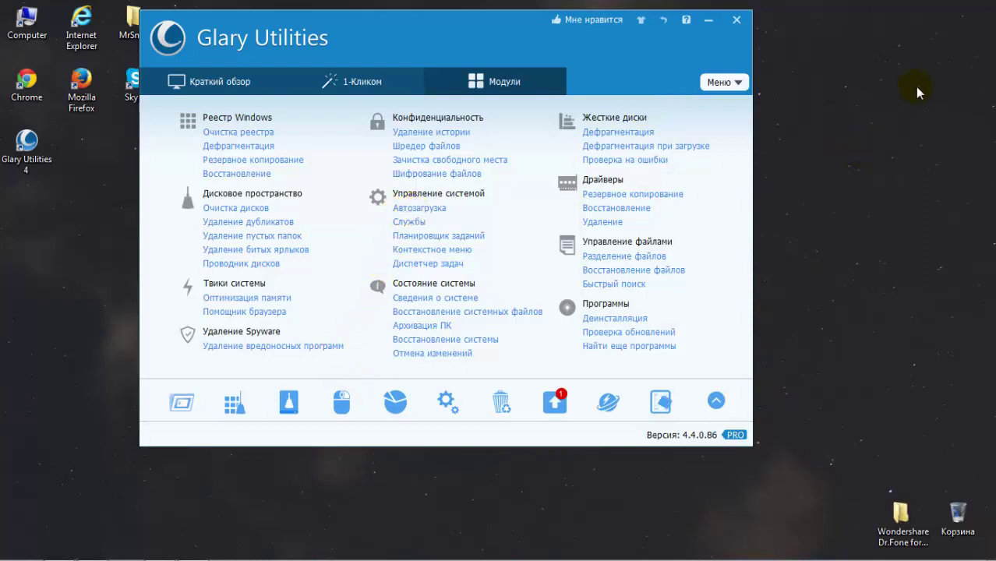
# Step: Open the Startup Manager full-screen, review the Adobe startup entries, and close it
pyautogui.click(410, 210)
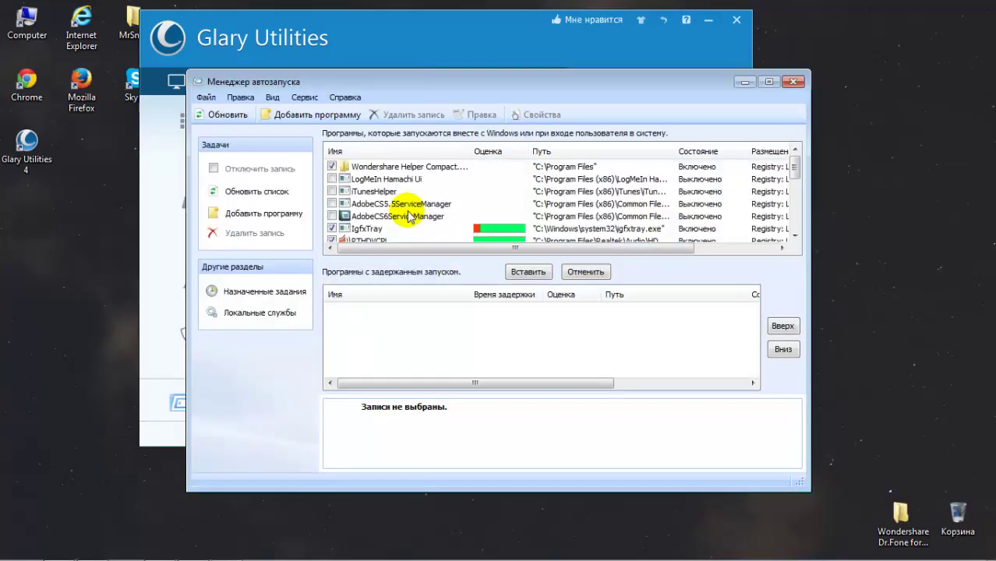
pyautogui.doubleClick(672, 82)
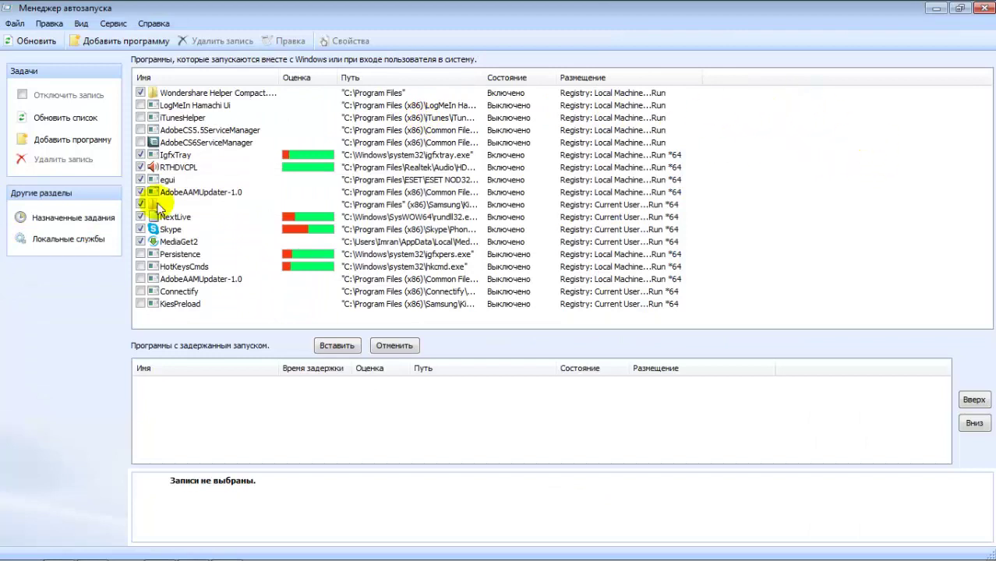
pyautogui.click(201, 133)
pyautogui.click(189, 193)
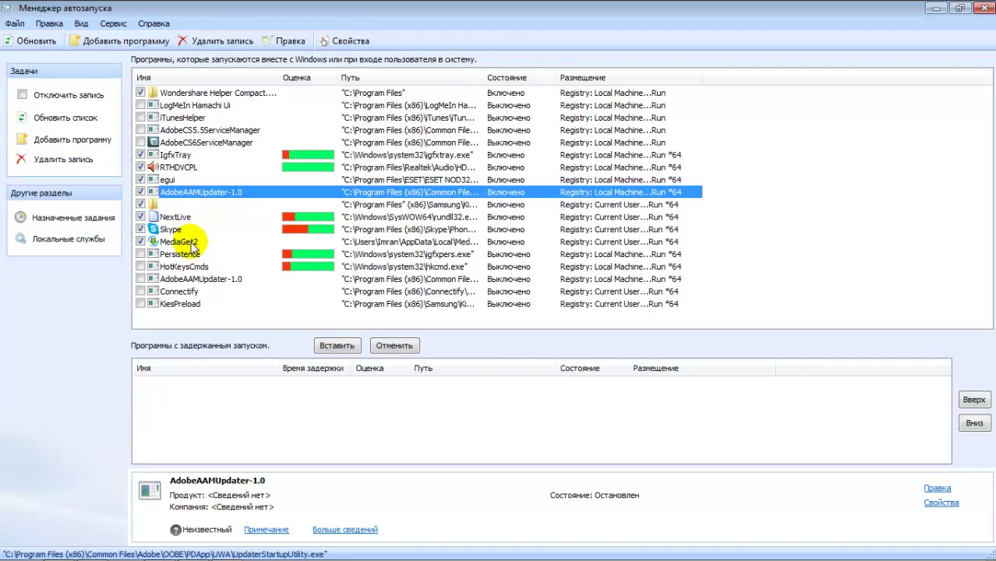
pyautogui.click(181, 279)
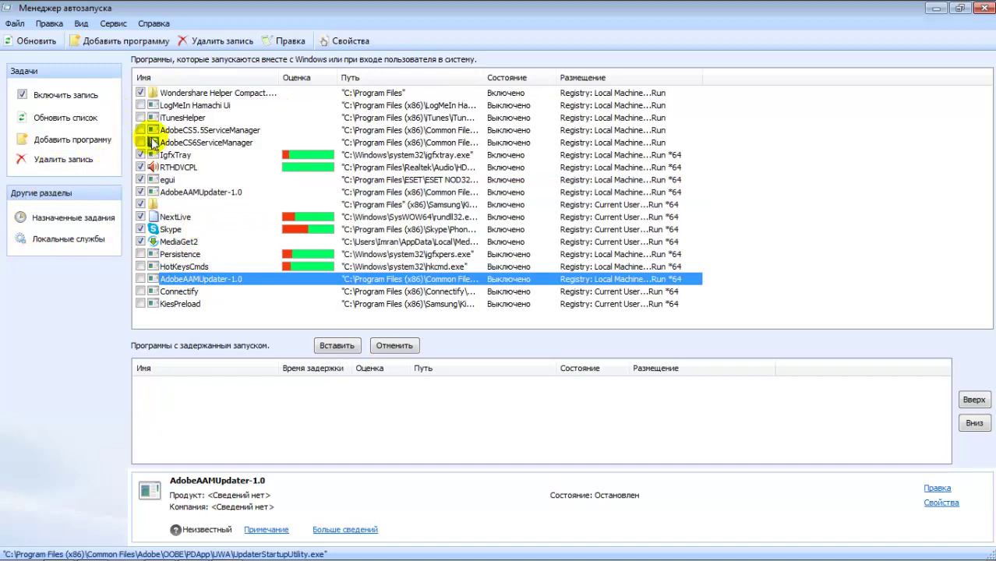
pyautogui.rightClick(493, 133)
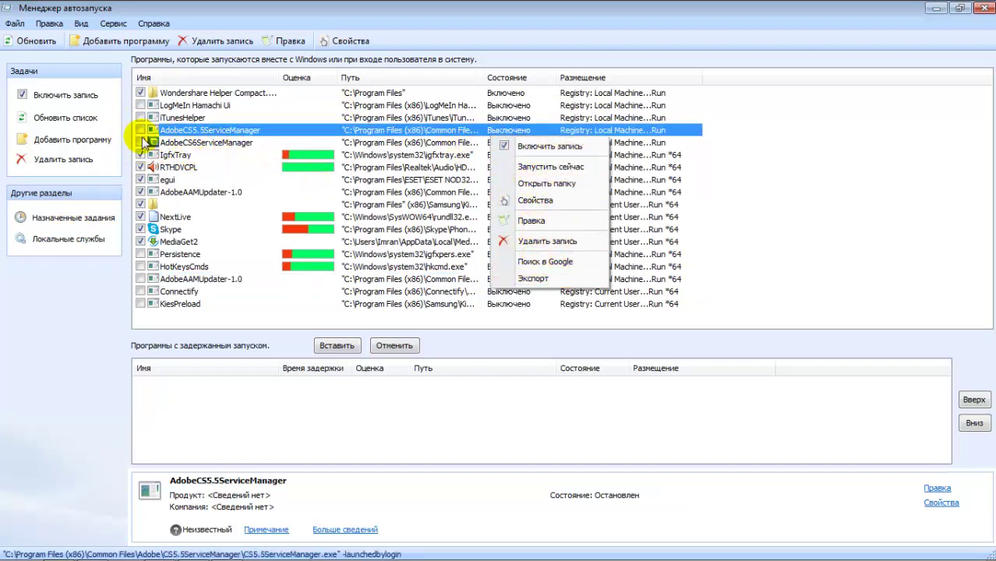
pyautogui.click(883, 152)
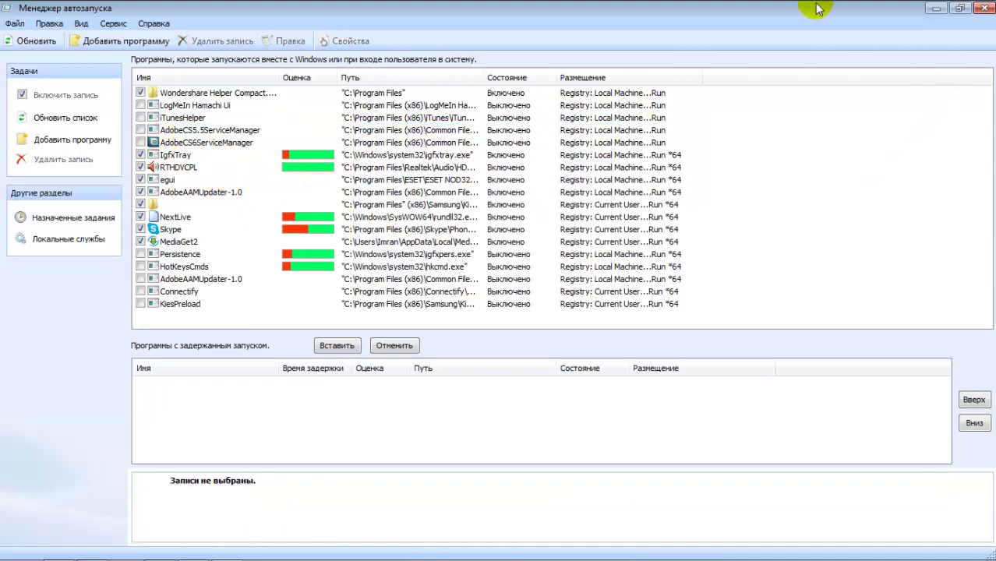
pyautogui.click(986, 10)
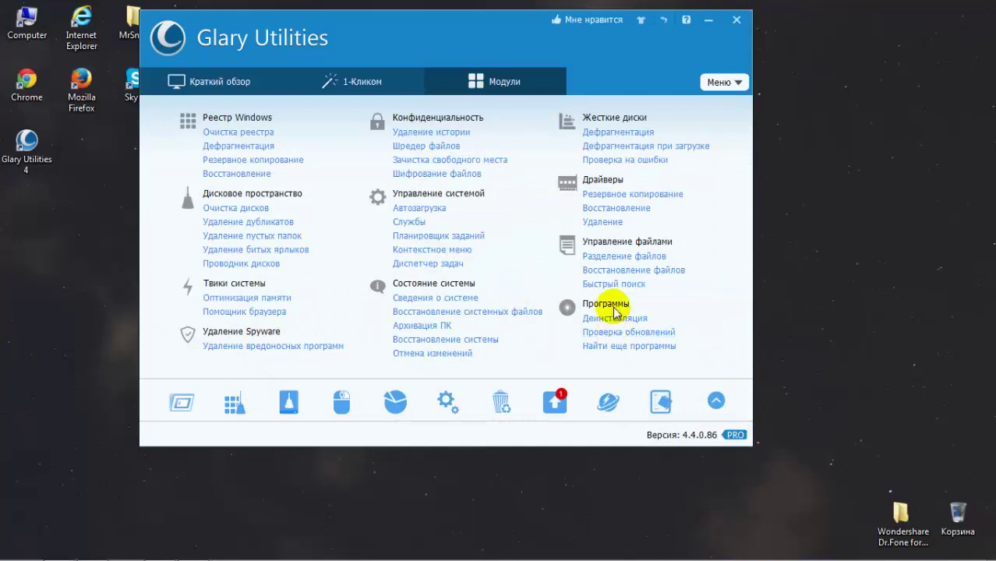
# Step: Open Control Panel from the Start menu and close it again
pyautogui.click(17, 550)
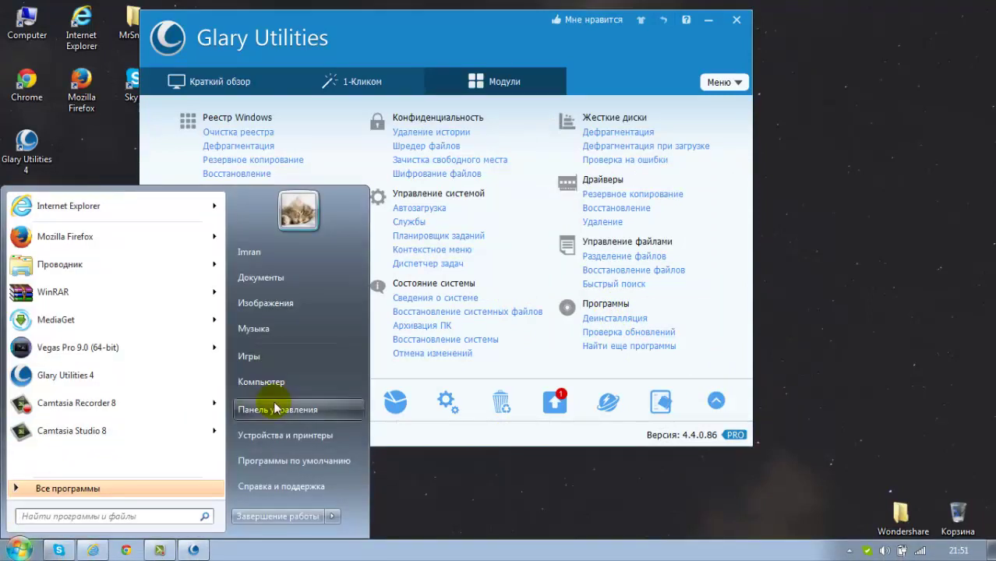
pyautogui.press('Escape')
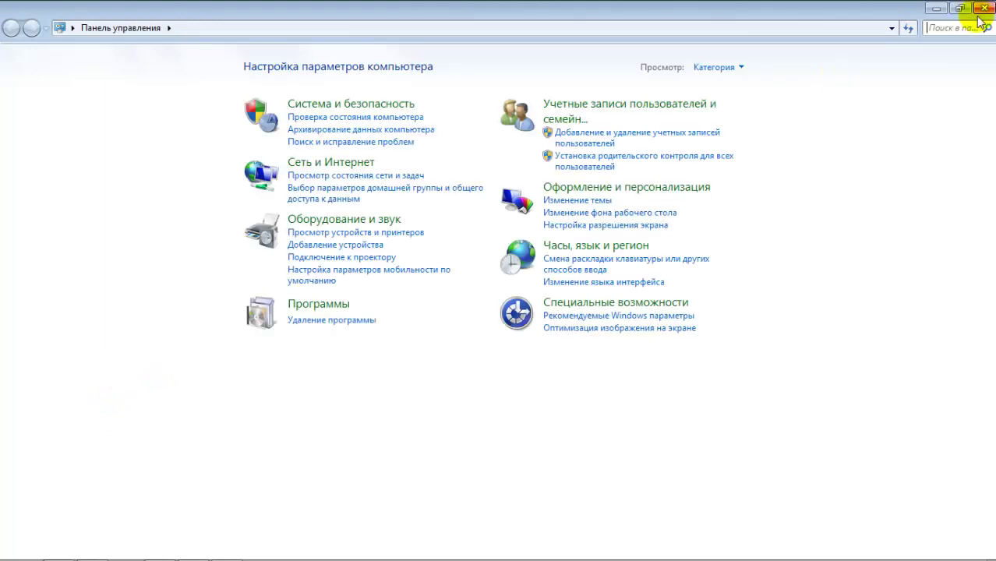
pyautogui.click(981, 11)
pyautogui.click(604, 322)
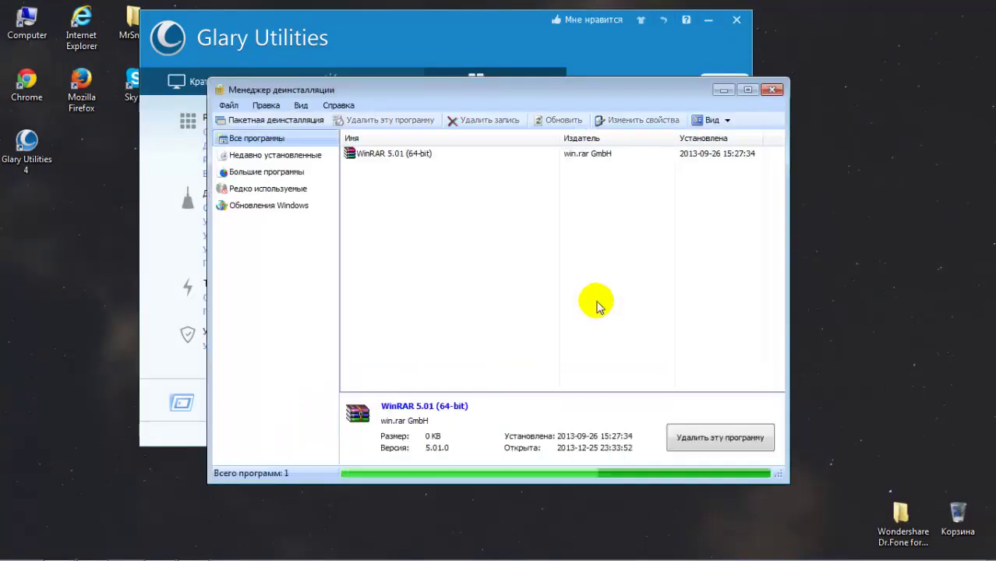
pyautogui.click(746, 91)
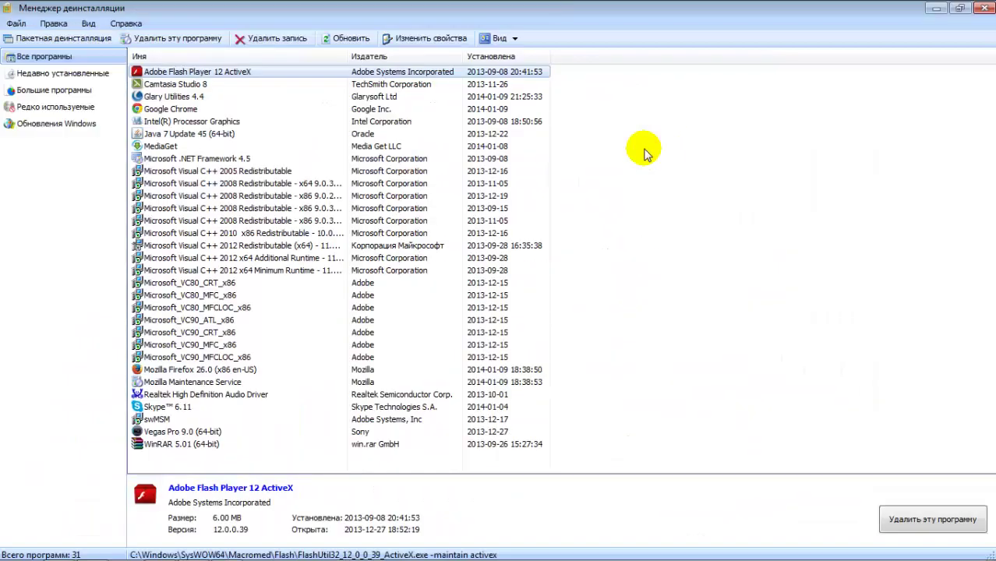
pyautogui.click(262, 111)
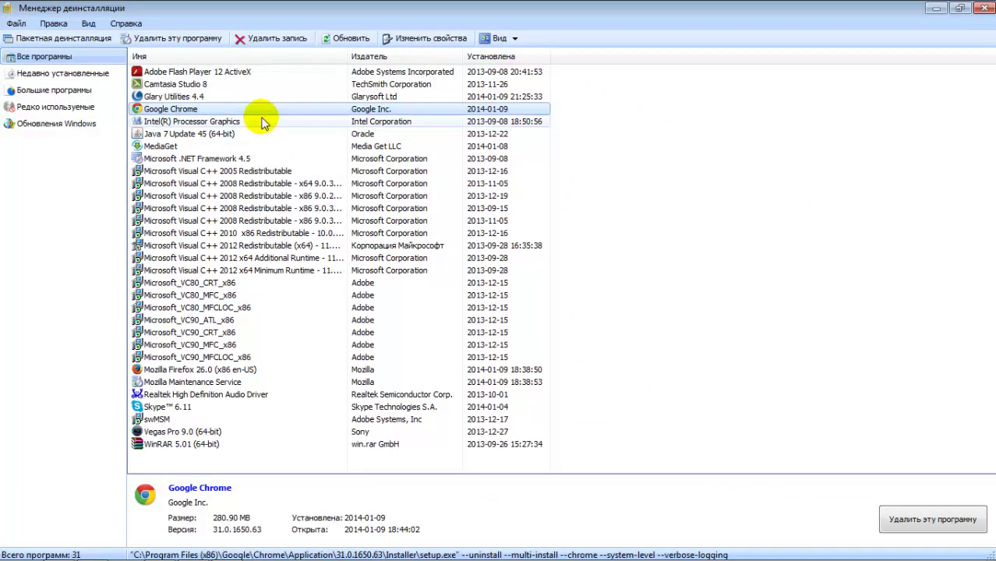
pyautogui.click(205, 270)
pyautogui.click(191, 433)
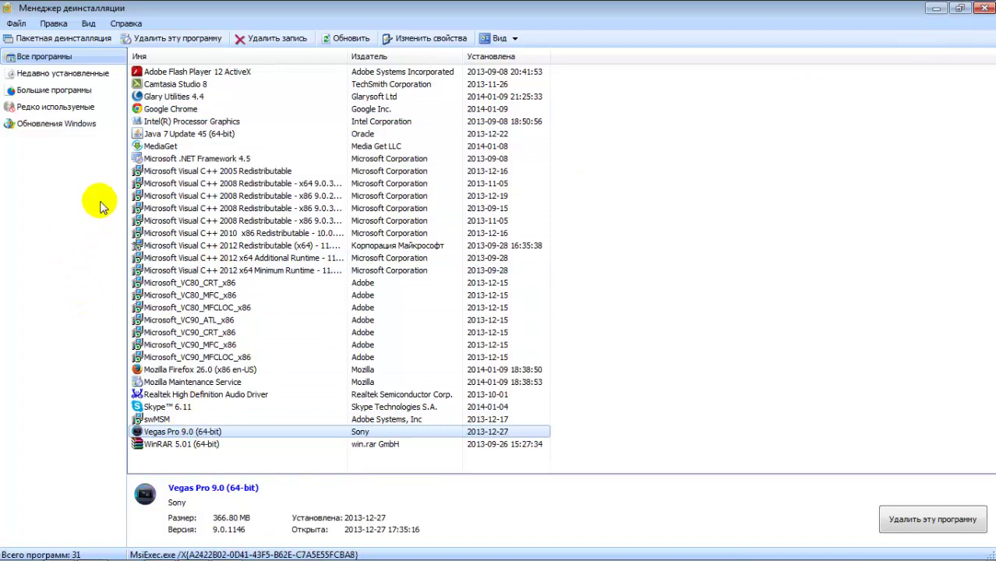
pyautogui.click(153, 147)
pyautogui.click(915, 517)
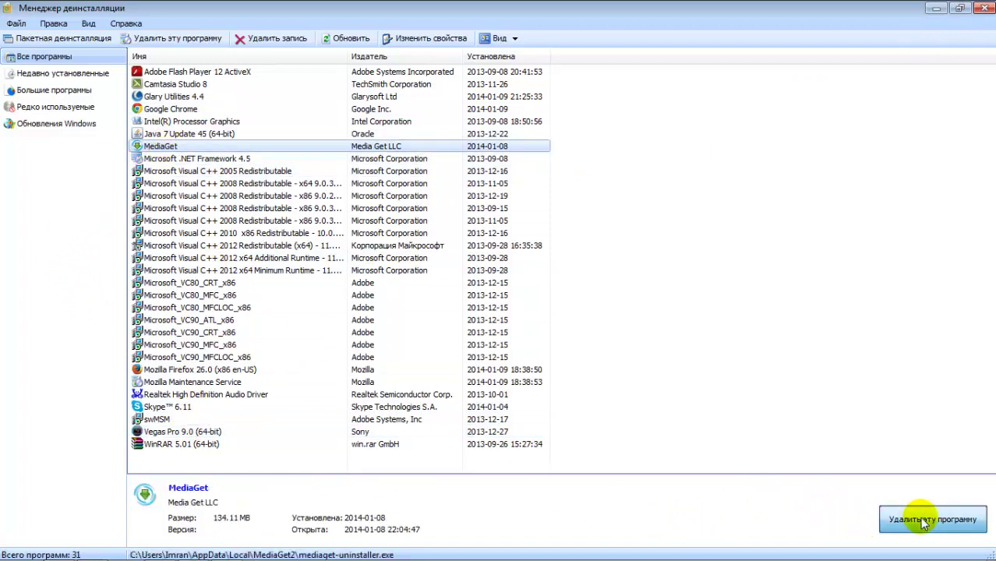
pyautogui.click(984, 9)
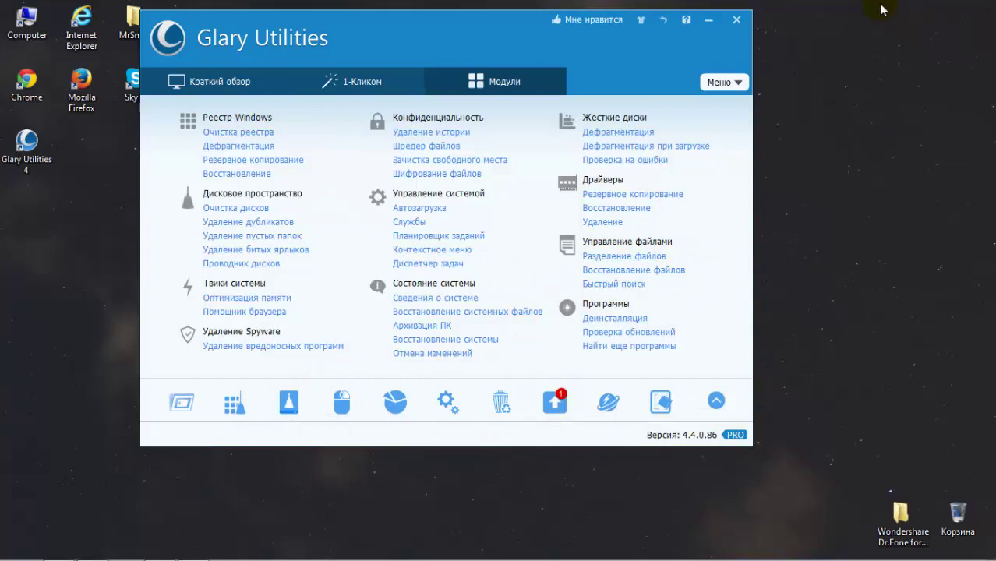
# Step: Check the desktop's Создать (create-new) submenu, then bring up Glary's Context Menu Manager
pyautogui.rightClick(884, 60)
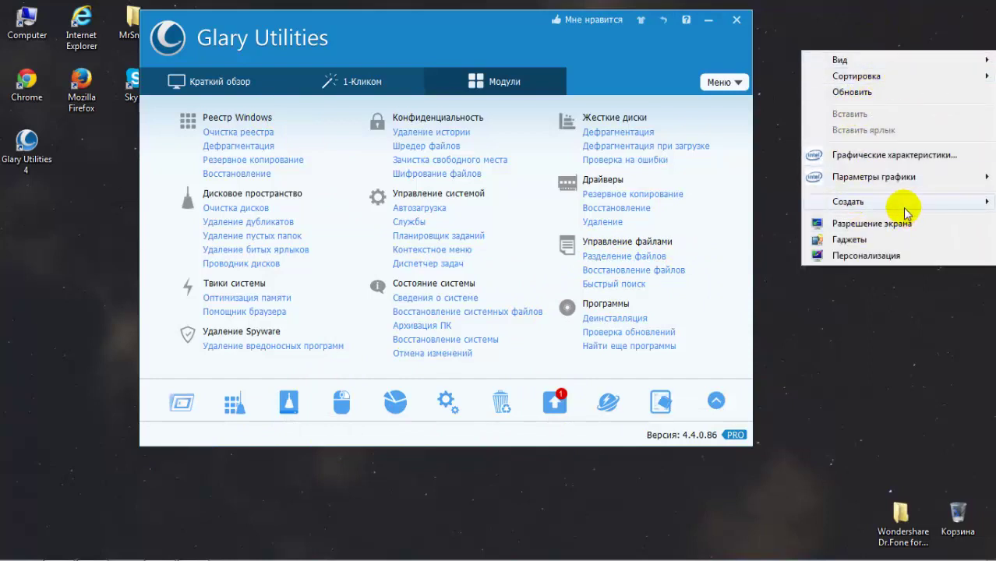
pyautogui.moveTo(906, 209)
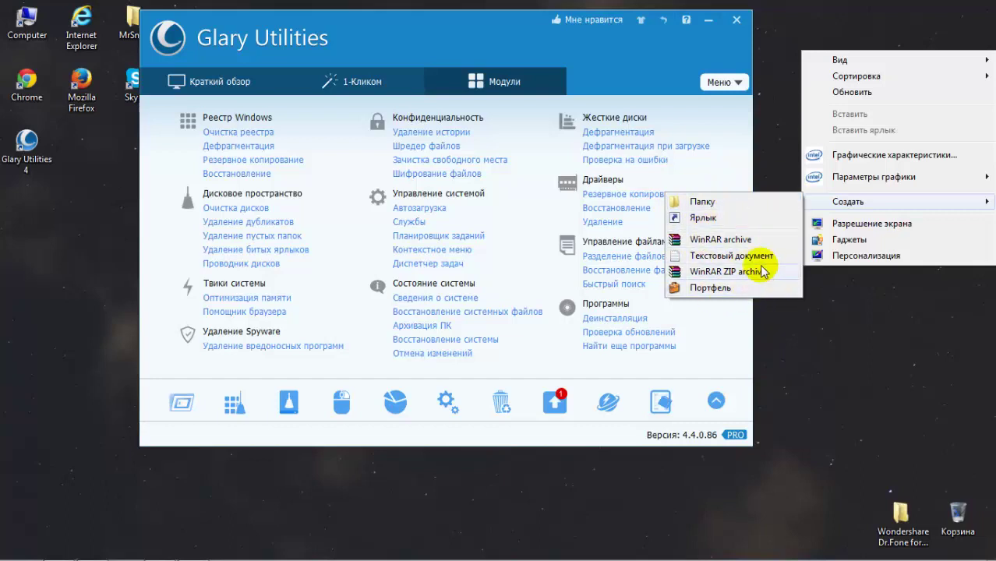
pyautogui.click(629, 430)
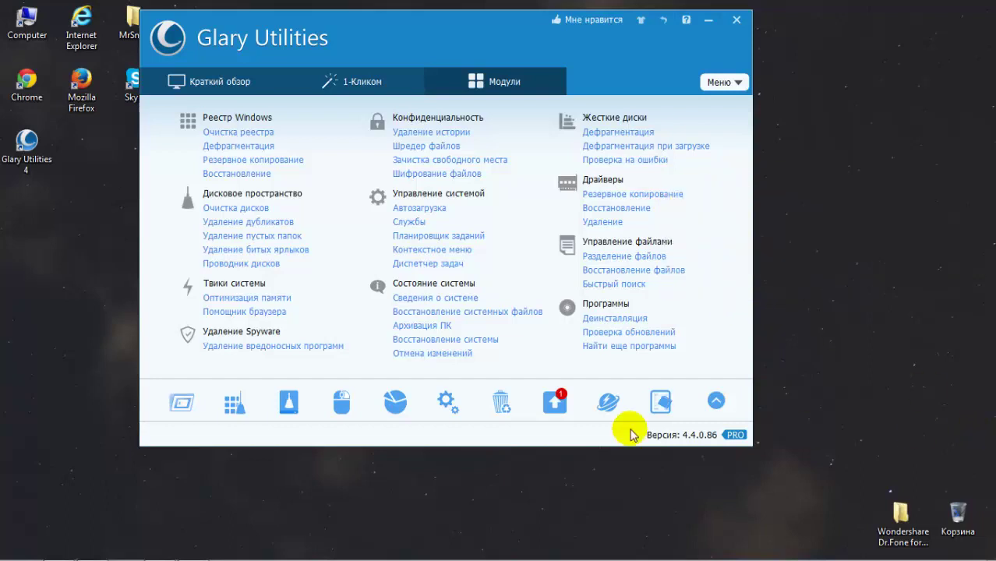
pyautogui.click(360, 399)
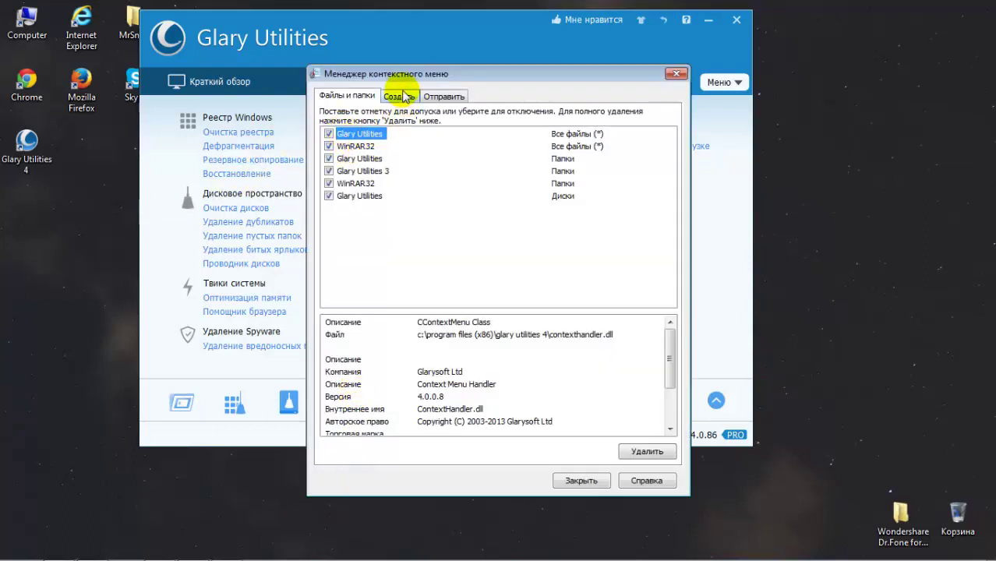
# Step: Compare the desktop menu with the Файлы и папки entries, selecting WinRAR32 and Glary Utilities
pyautogui.rightClick(938, 183)
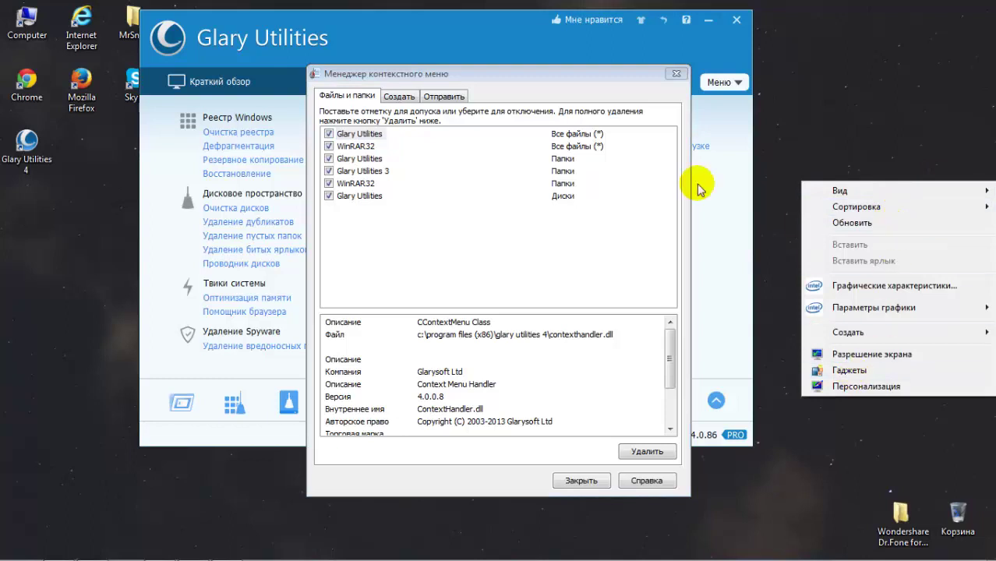
pyautogui.click(349, 184)
pyautogui.click(357, 159)
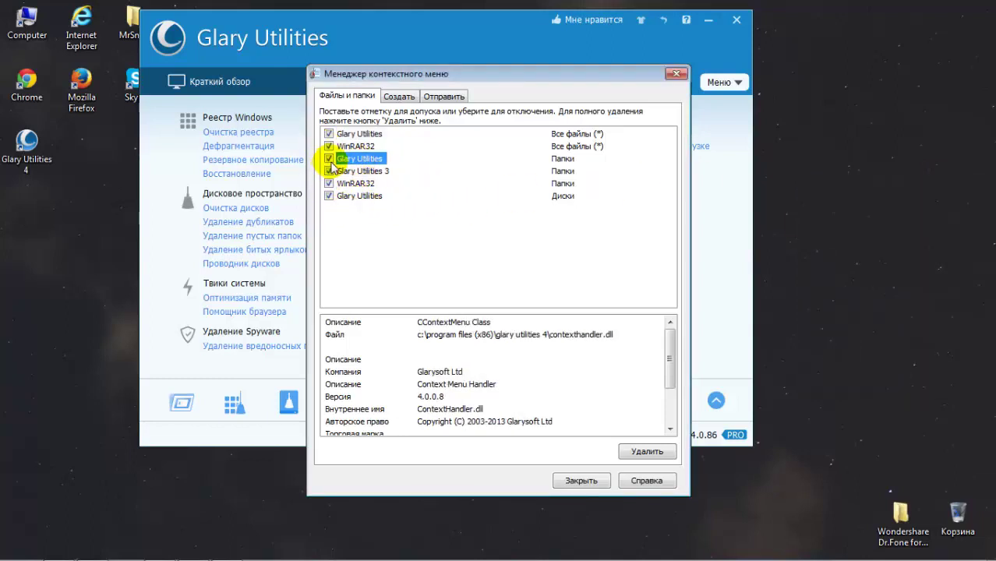
# Step: On the Создать tab, toggle WinRAR ZIP archive on and back off, then close the manager
pyautogui.click(395, 96)
pyautogui.rightClick(913, 126)
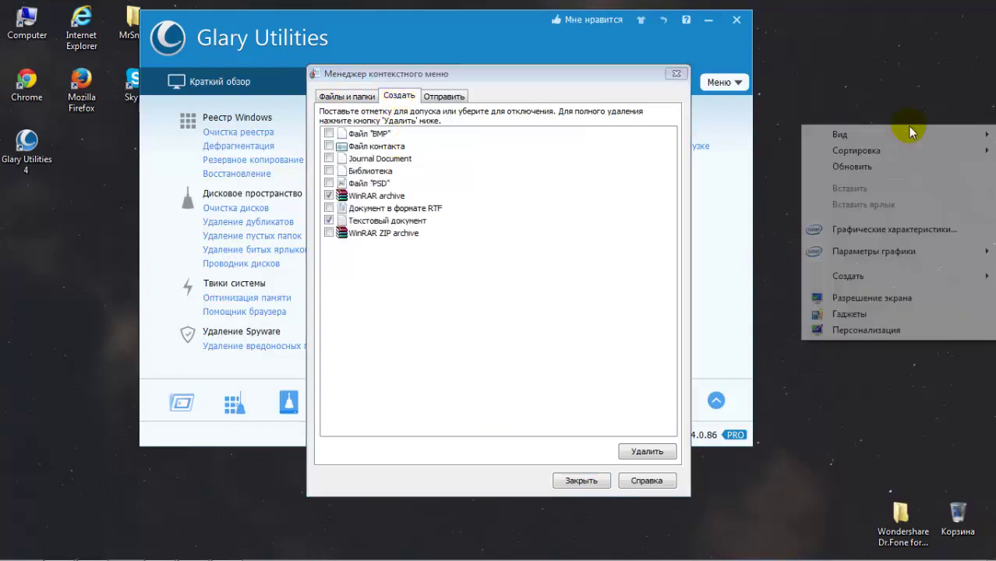
pyautogui.moveTo(864, 282)
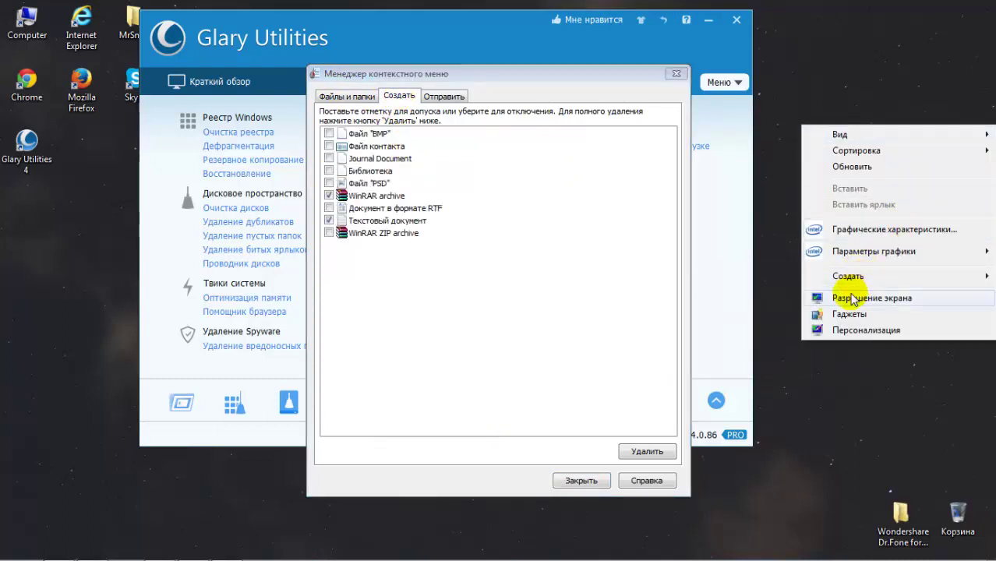
pyautogui.click(329, 233)
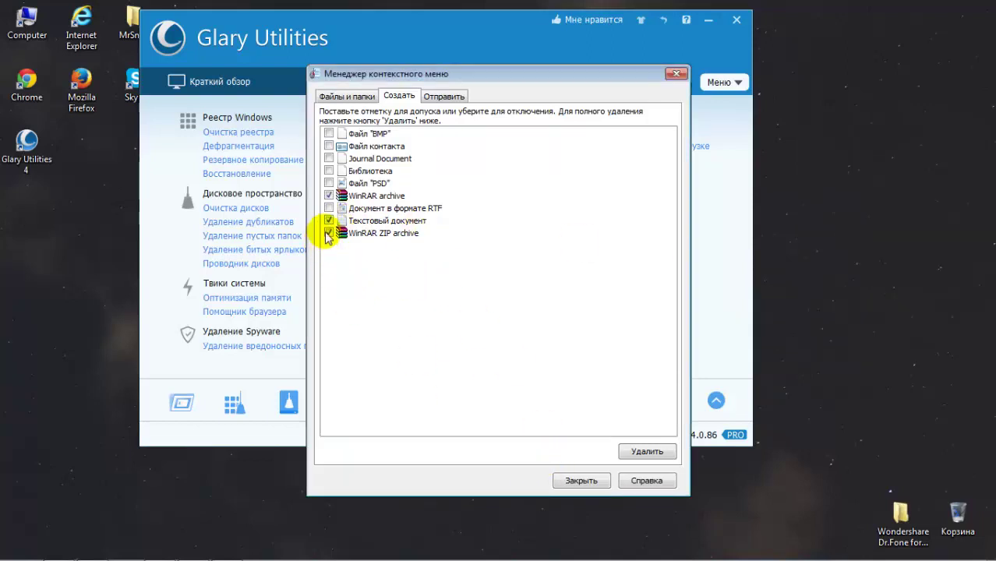
pyautogui.click(329, 233)
pyautogui.click(583, 482)
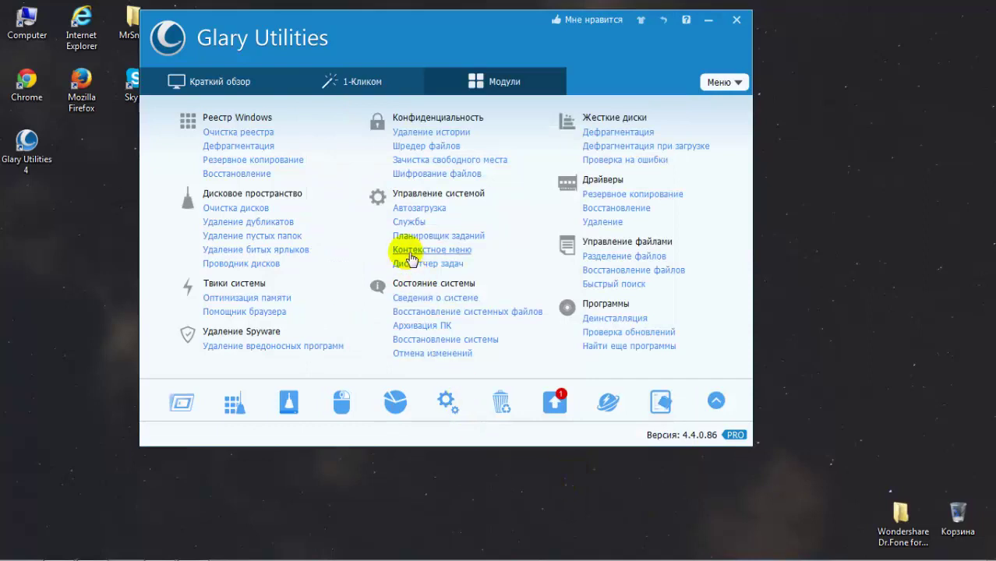
# Step: Expand and collapse the all-tools panel, switch to Краткий обзор, and reposition the window
pyautogui.click(716, 402)
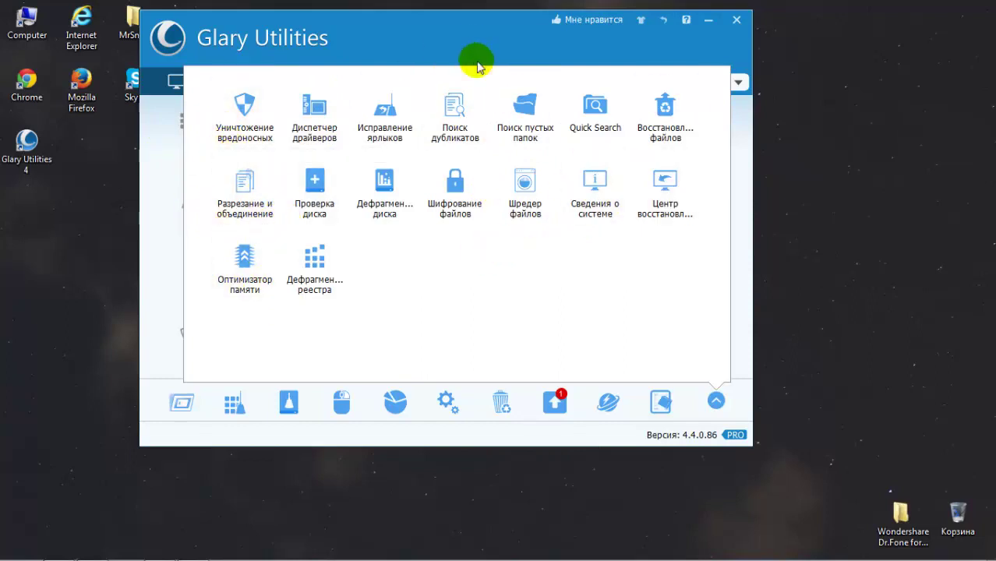
pyautogui.click(716, 401)
pyautogui.click(251, 78)
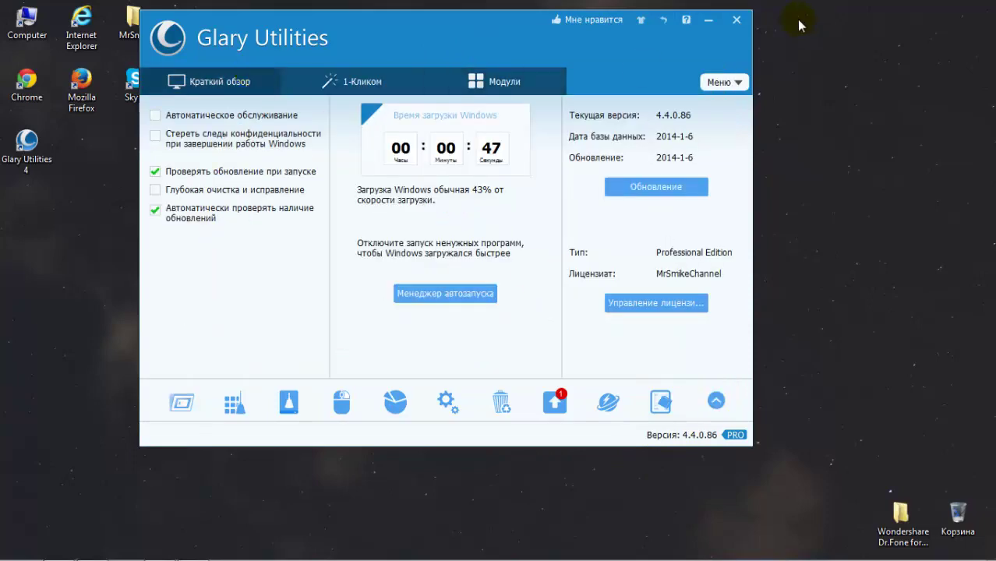
pyautogui.moveTo(447, 37); pyautogui.dragTo(432, 28)
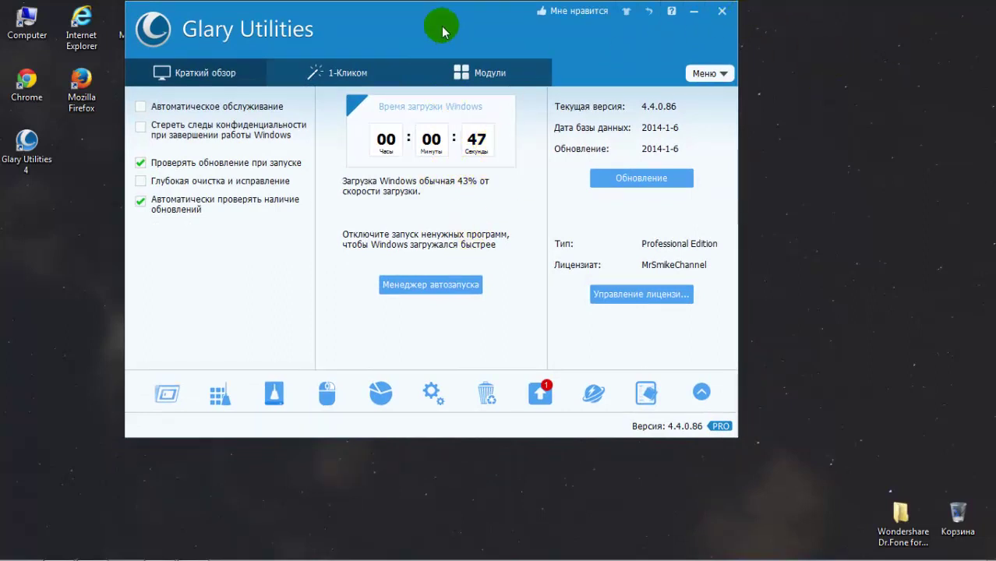
pyautogui.moveTo(437, 26)
pyautogui.mouseDown()
pyautogui.moveTo(438, 44)
pyautogui.moveTo(438, 26)
pyautogui.mouseUp()
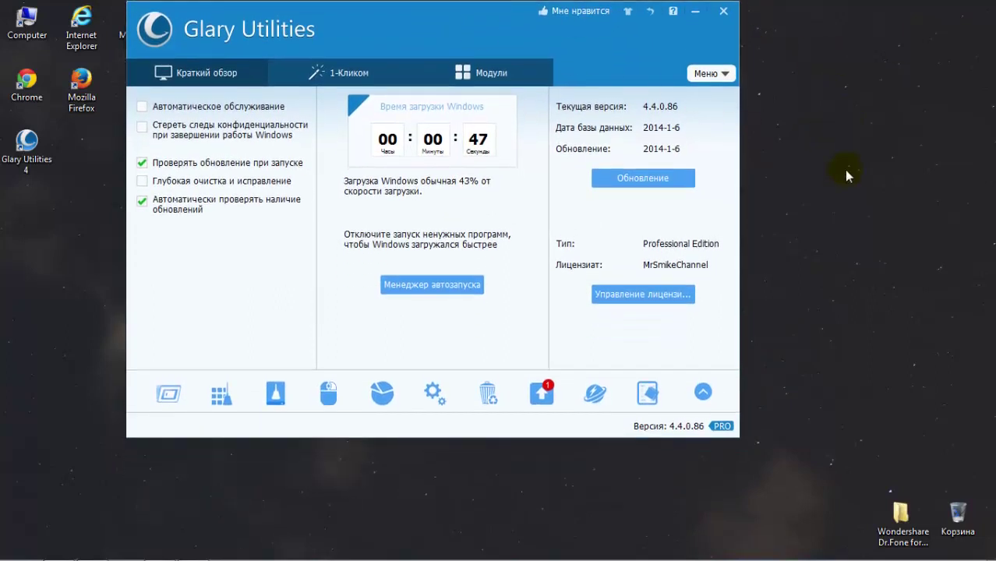